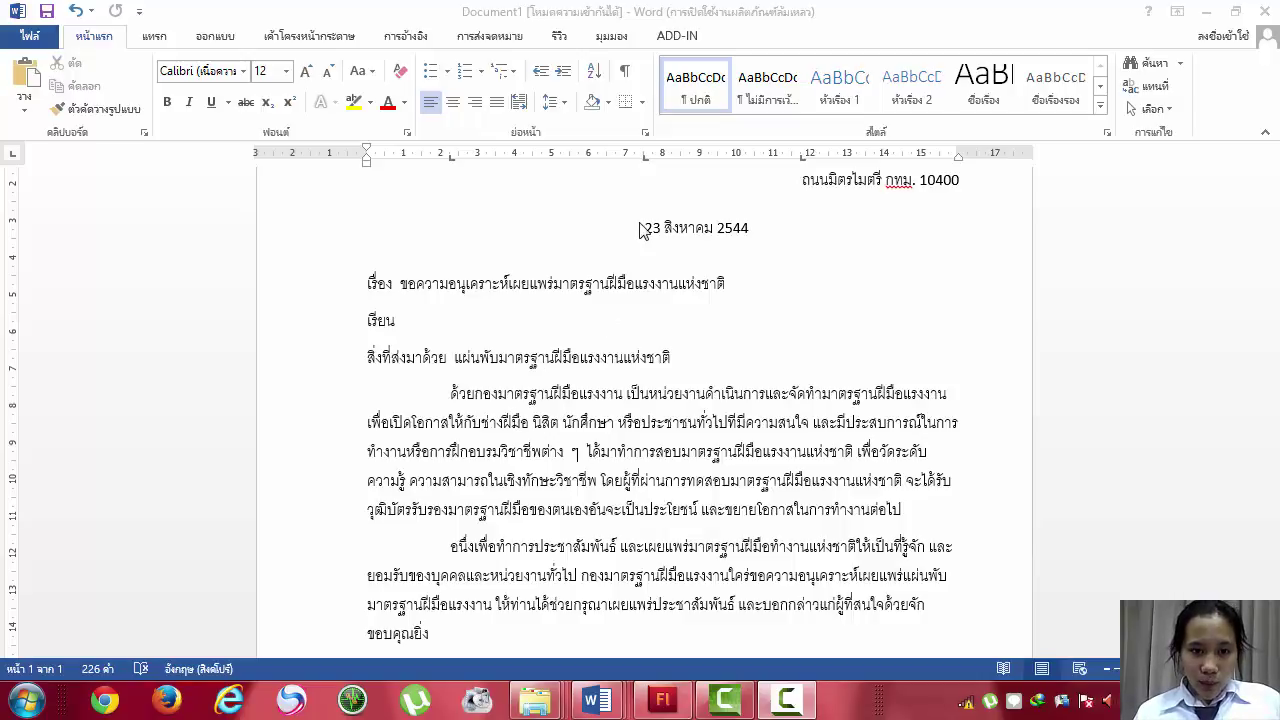
Select the letter text from the date downward, then click in the body to deselect it.
drag(600, 238, 792, 470)
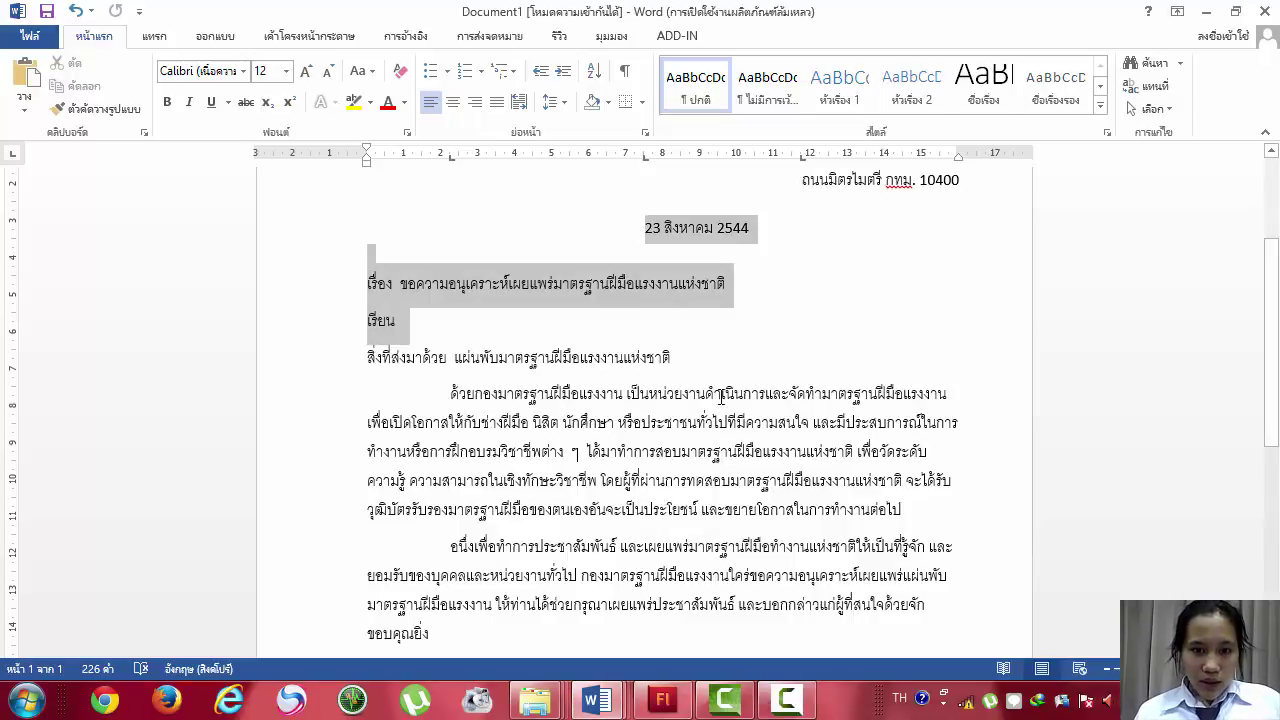
click(784, 463)
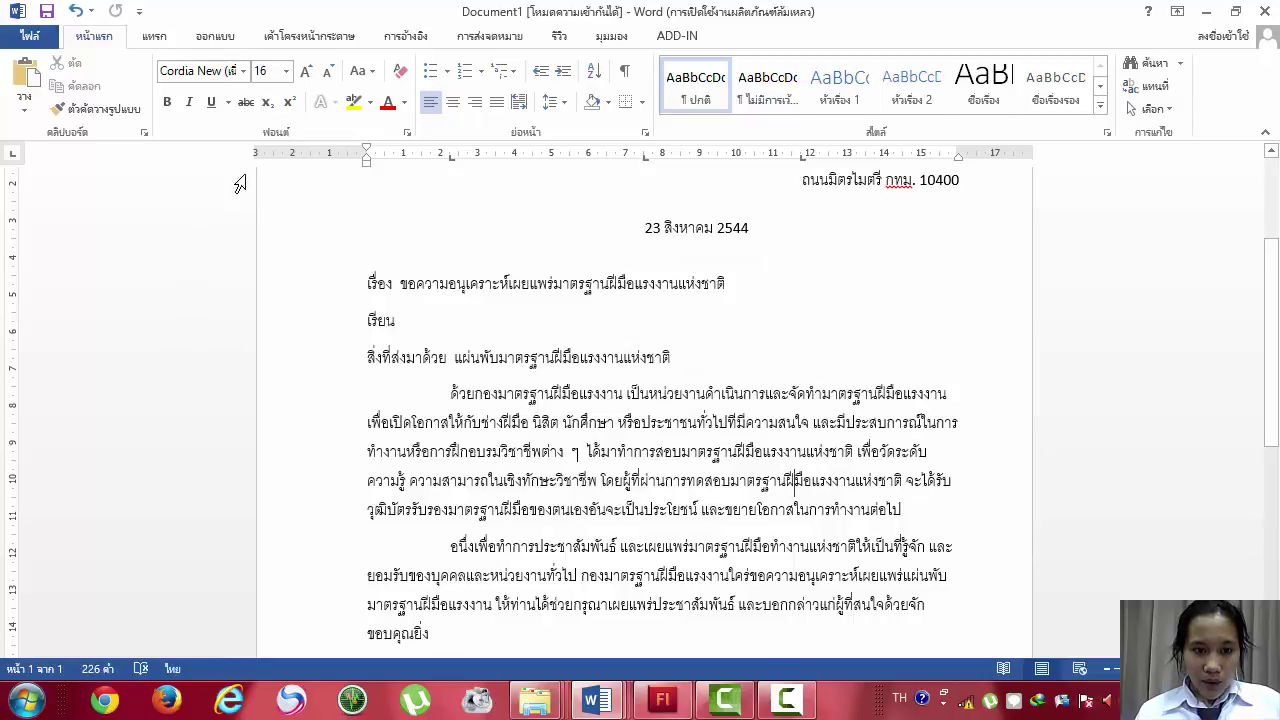
Start a mail merge on the letter as a Normal Word Document.
click(490, 36)
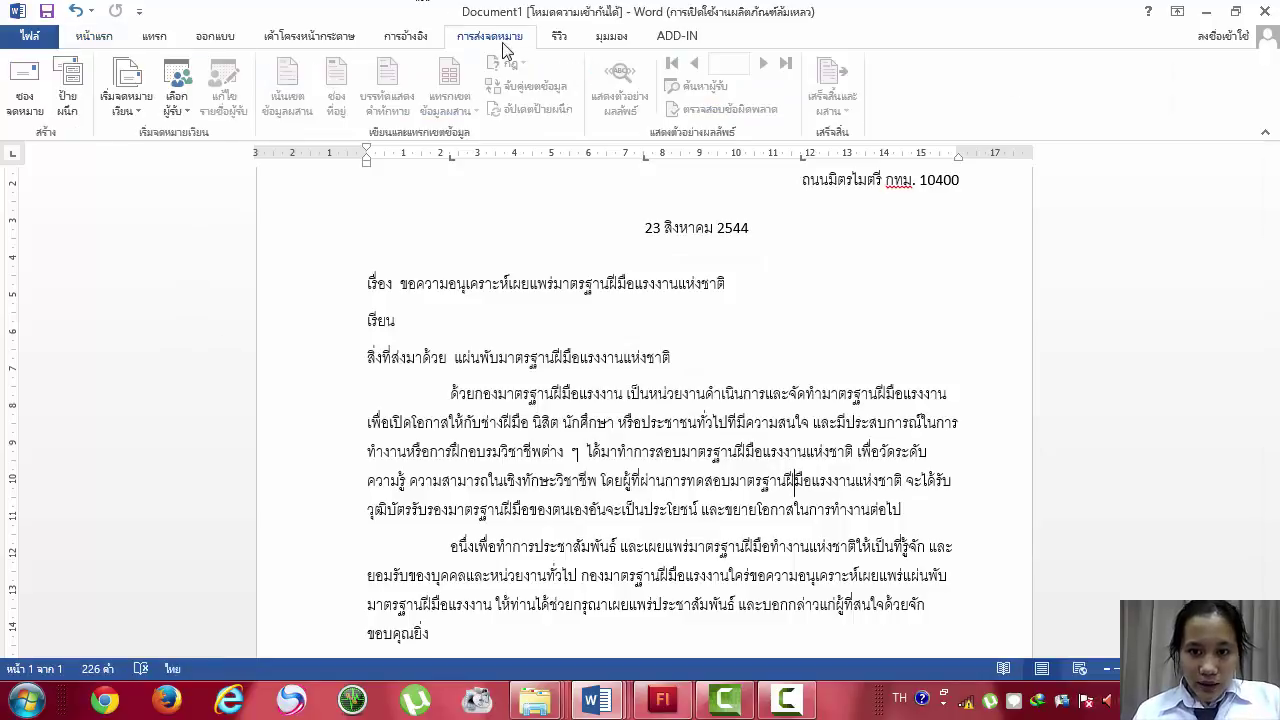
click(122, 108)
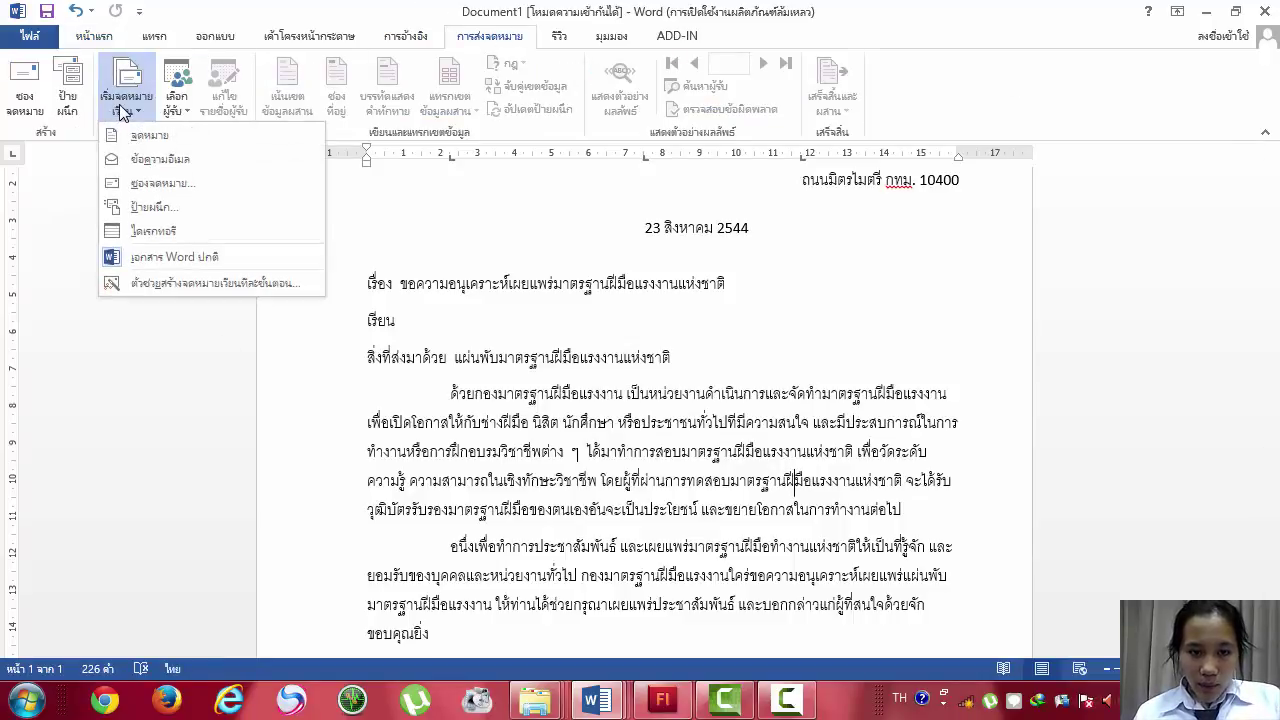
click(165, 258)
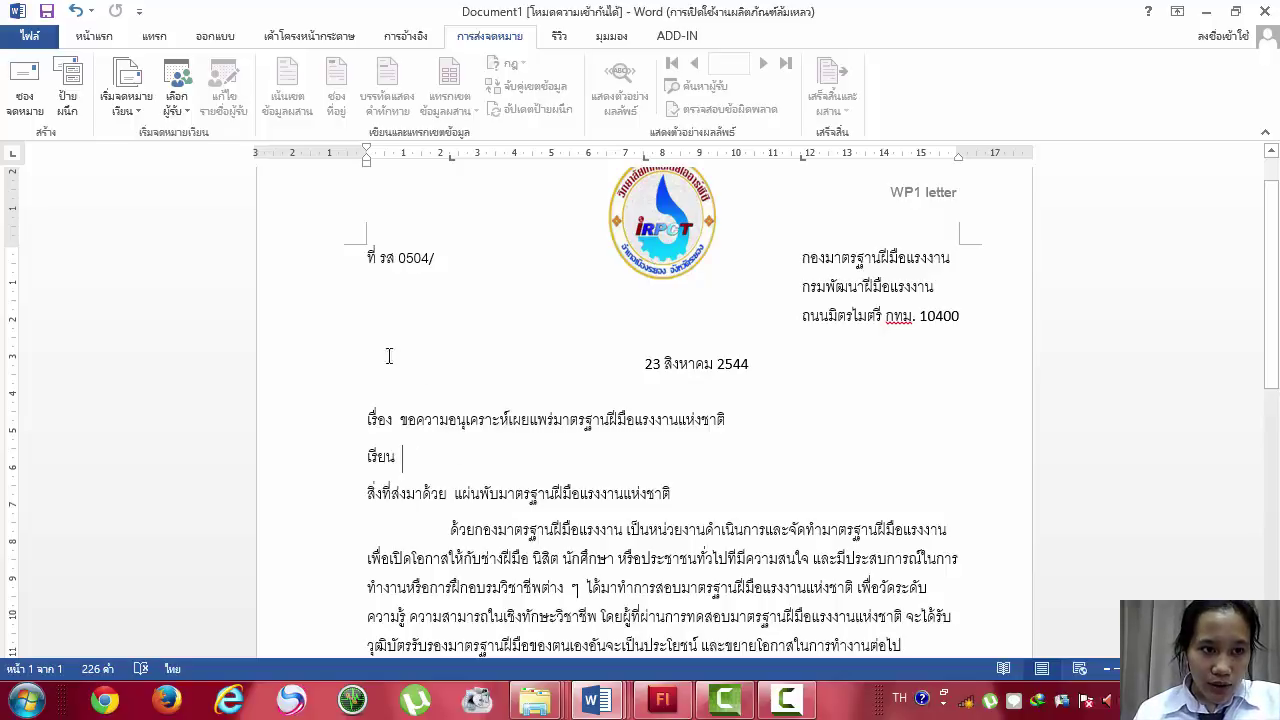
Check the recipient address table from the taskbar, then return to the letter.
click(603, 687)
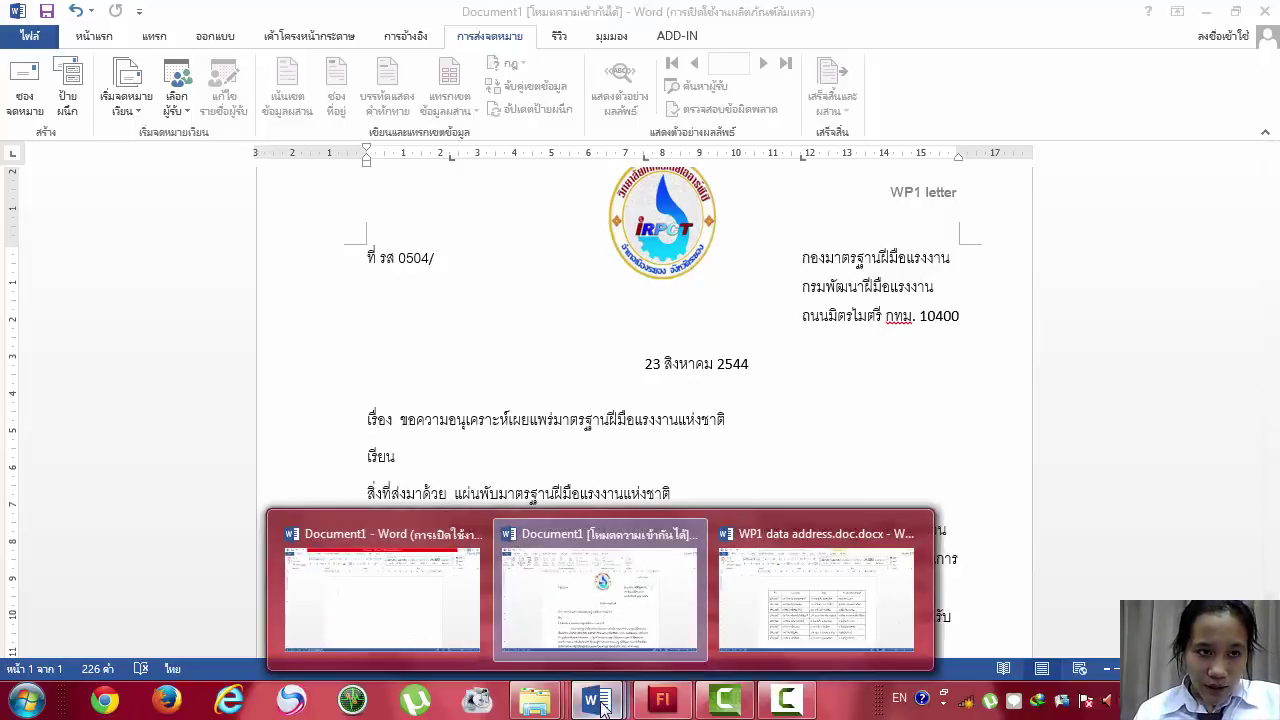
click(757, 600)
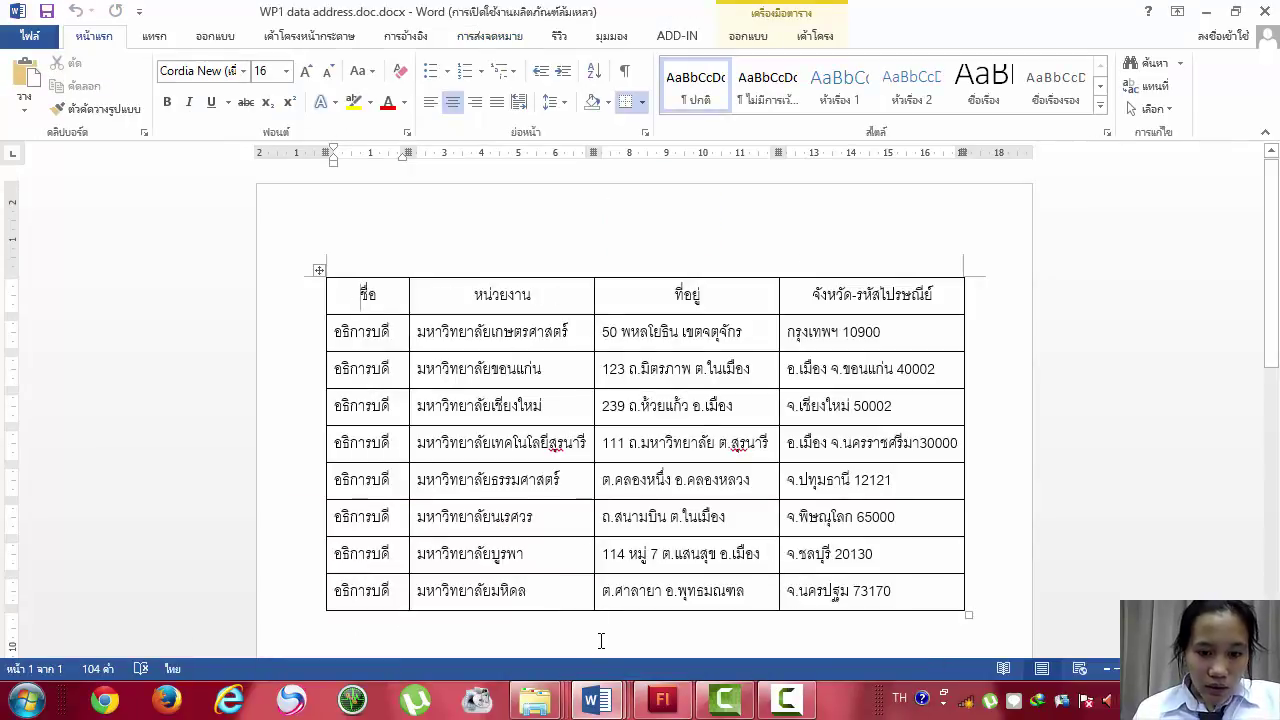
click(603, 700)
click(600, 595)
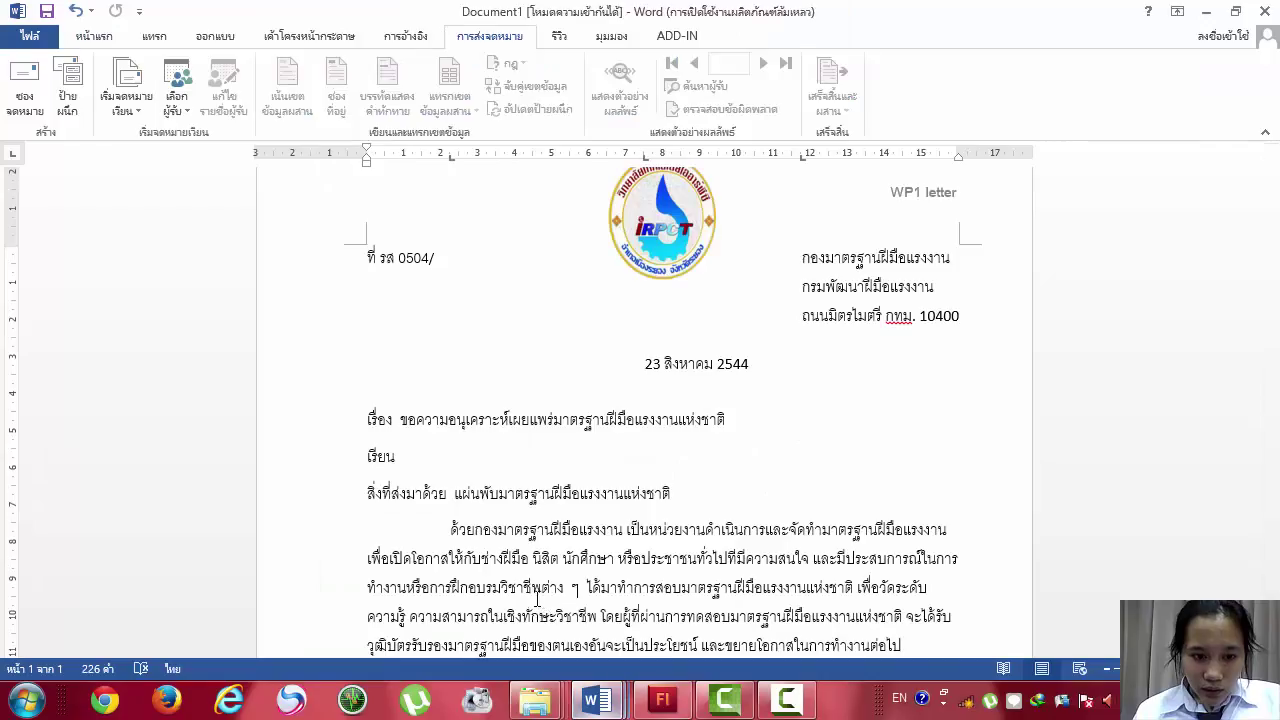
Use WP1 data address.doc.docx from Desktop > จดหมายเวียน as the letter's existing recipient list.
click(177, 100)
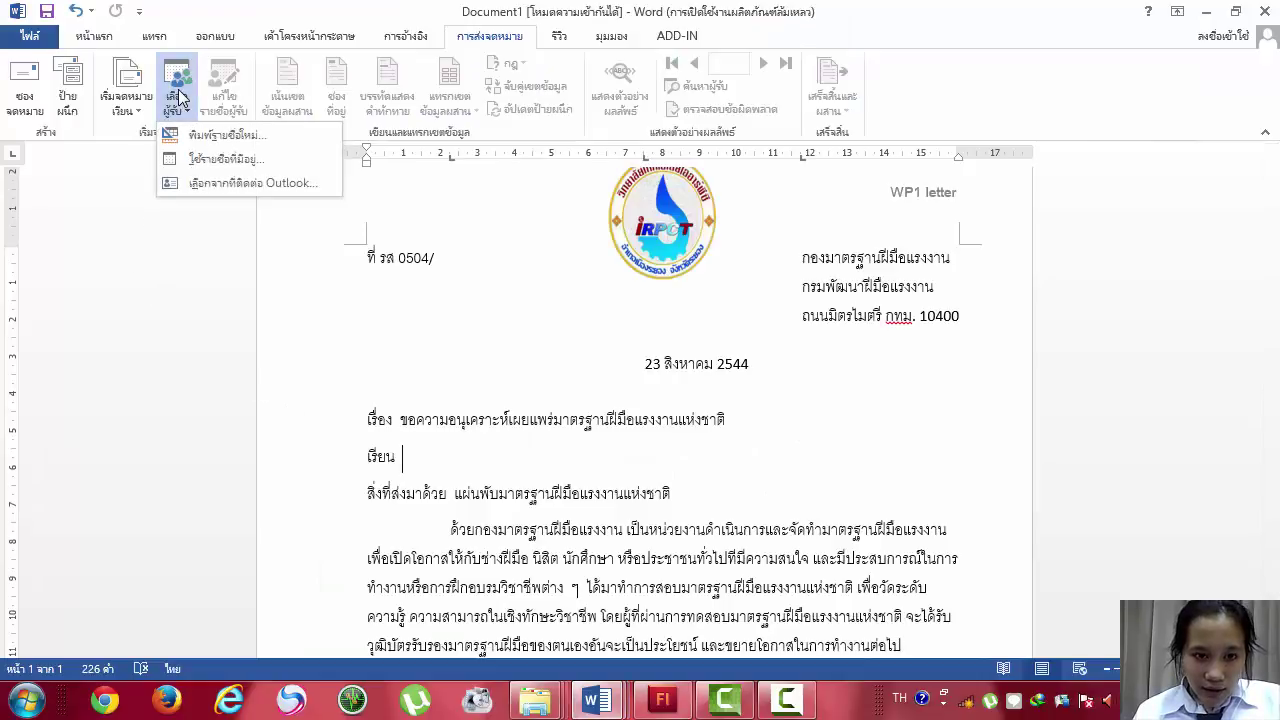
click(208, 163)
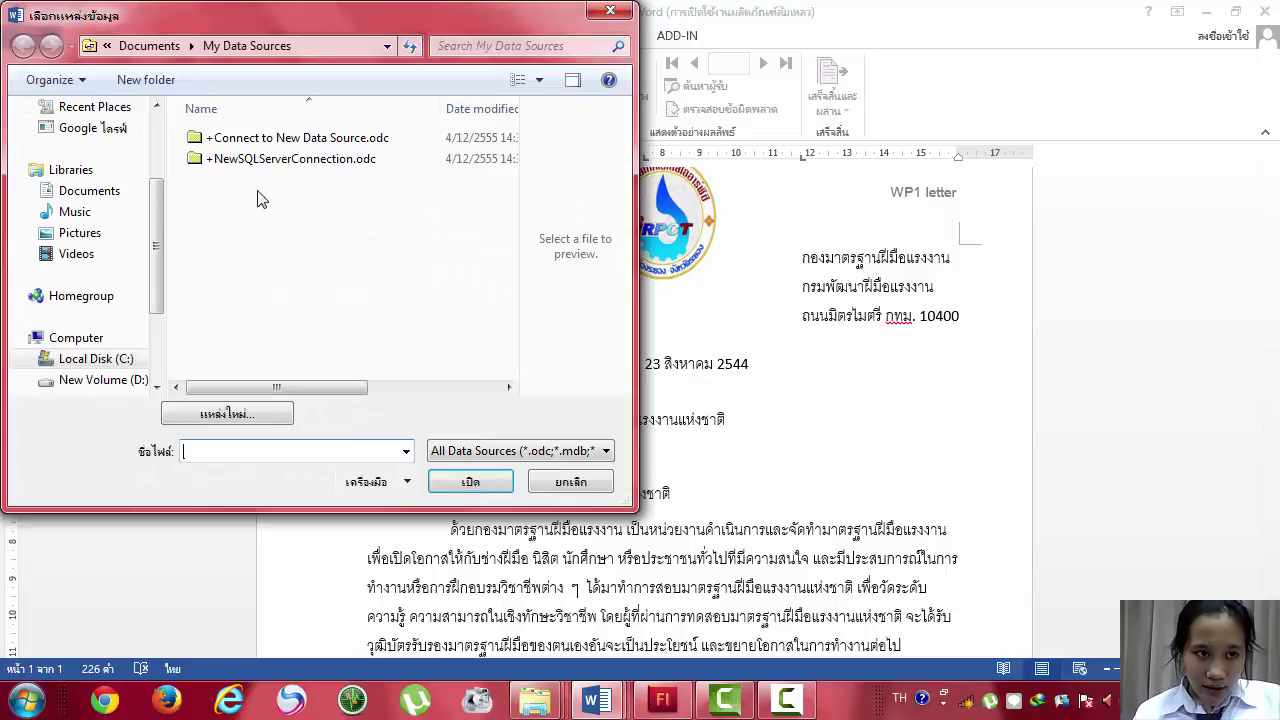
scroll(100, 200, up, 3)
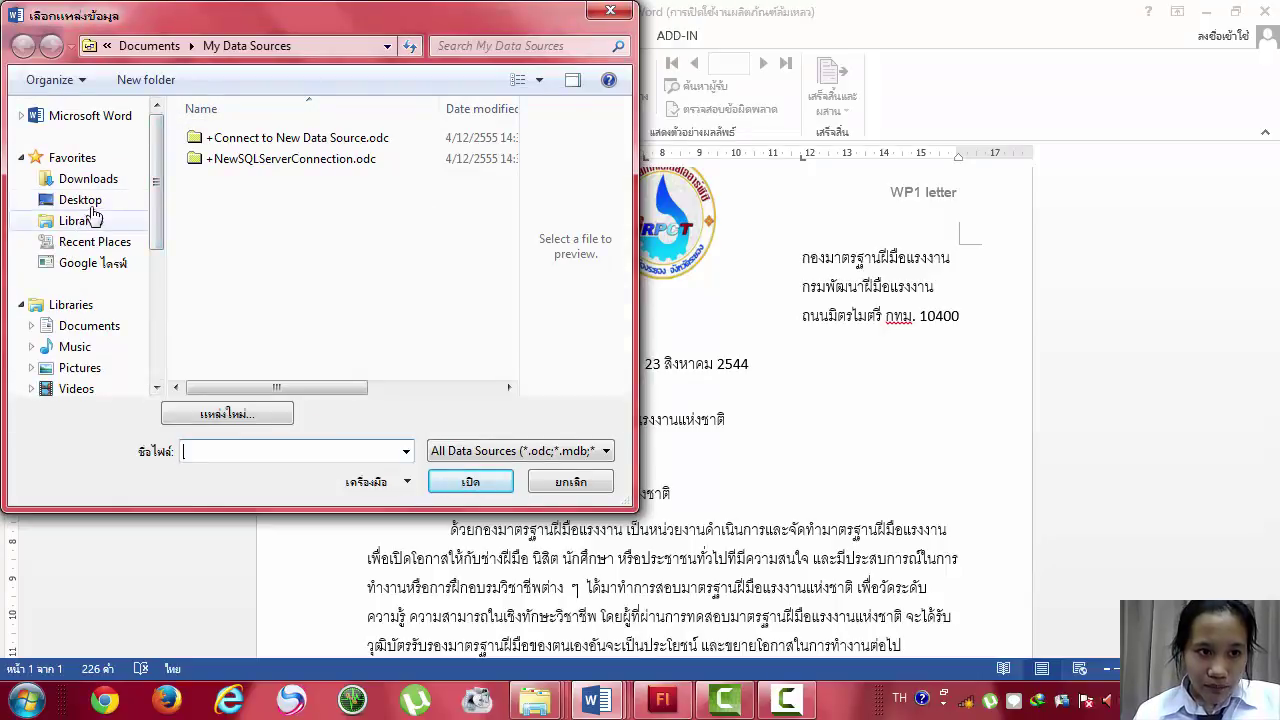
click(80, 200)
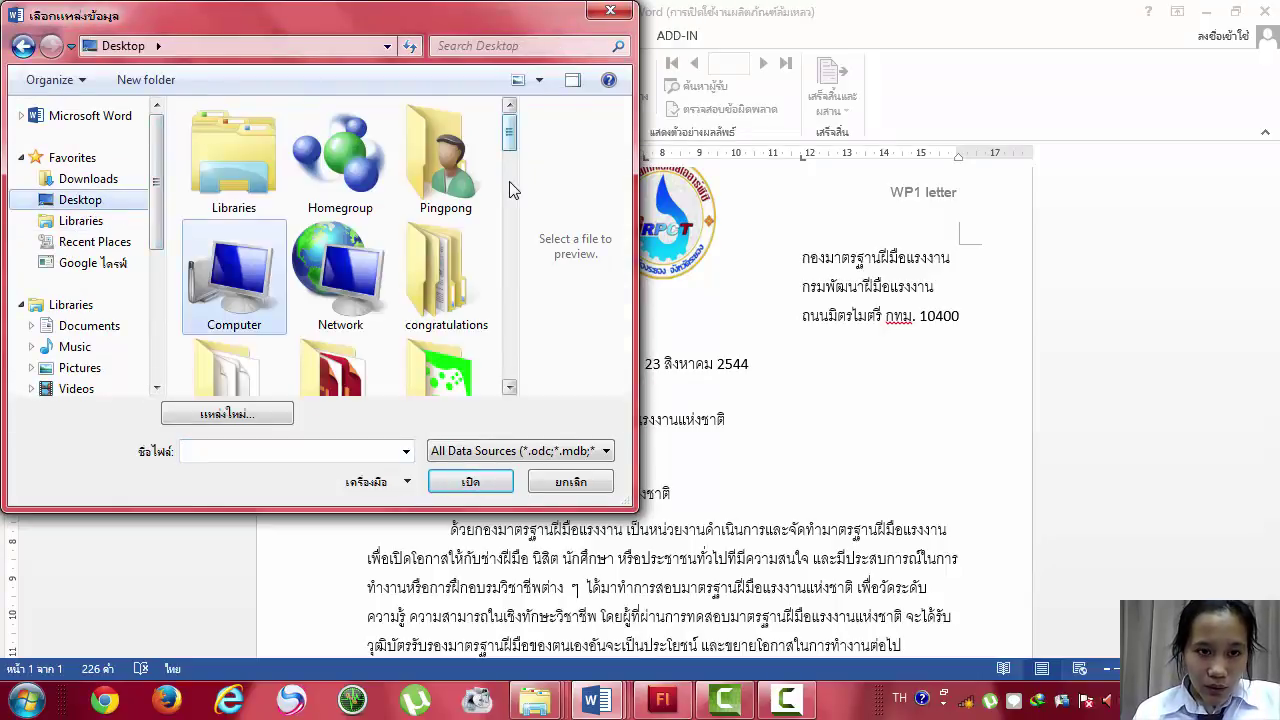
click(510, 193)
drag(510, 193, 510, 228)
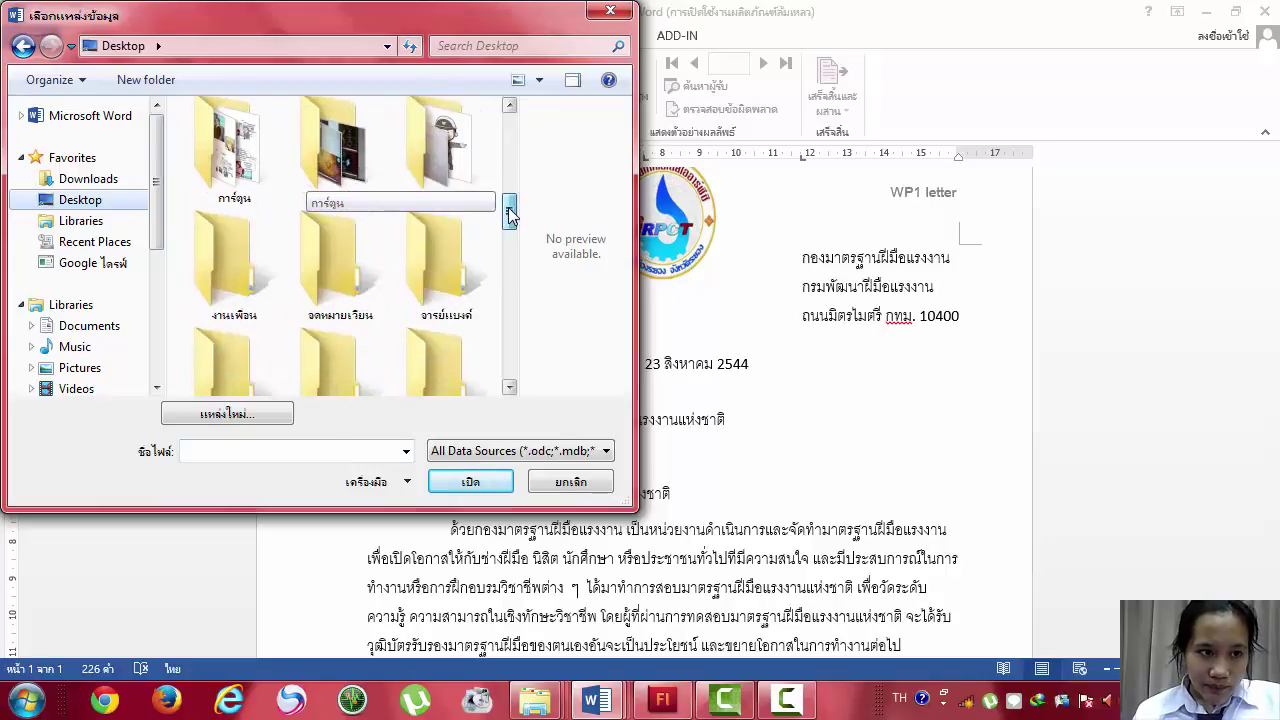
double_click(345, 192)
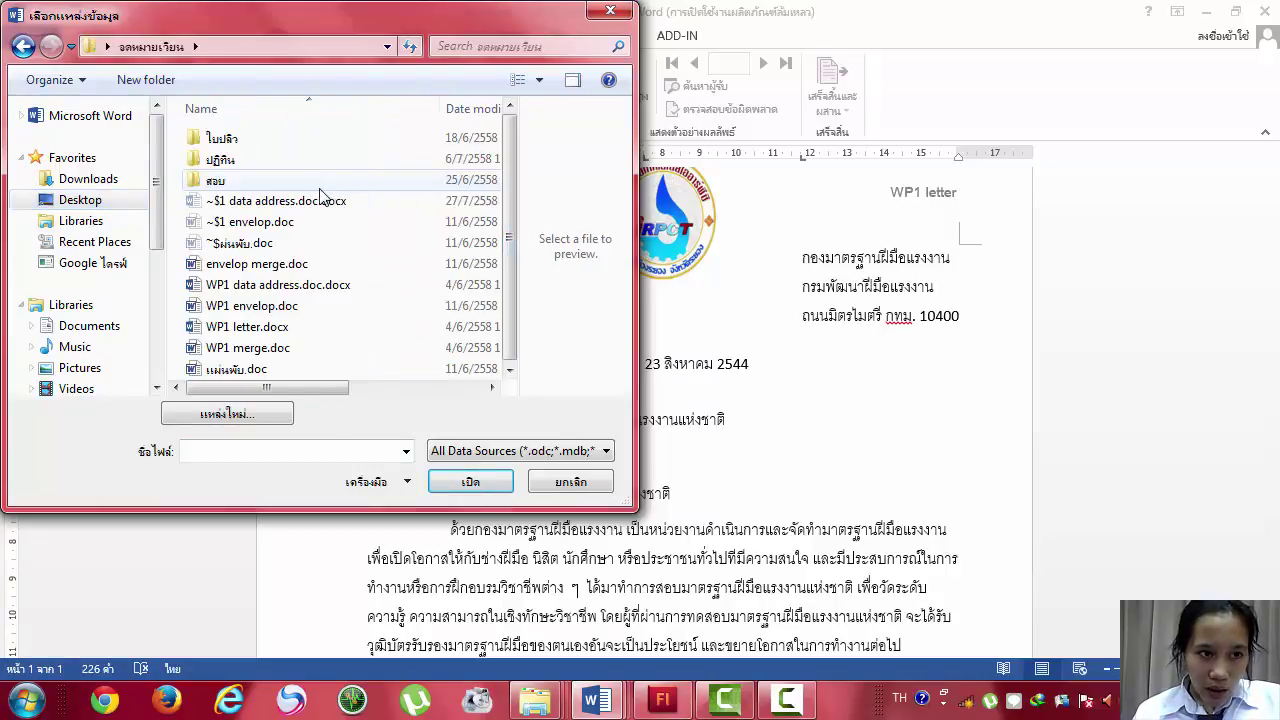
scroll(470, 280, down, 1)
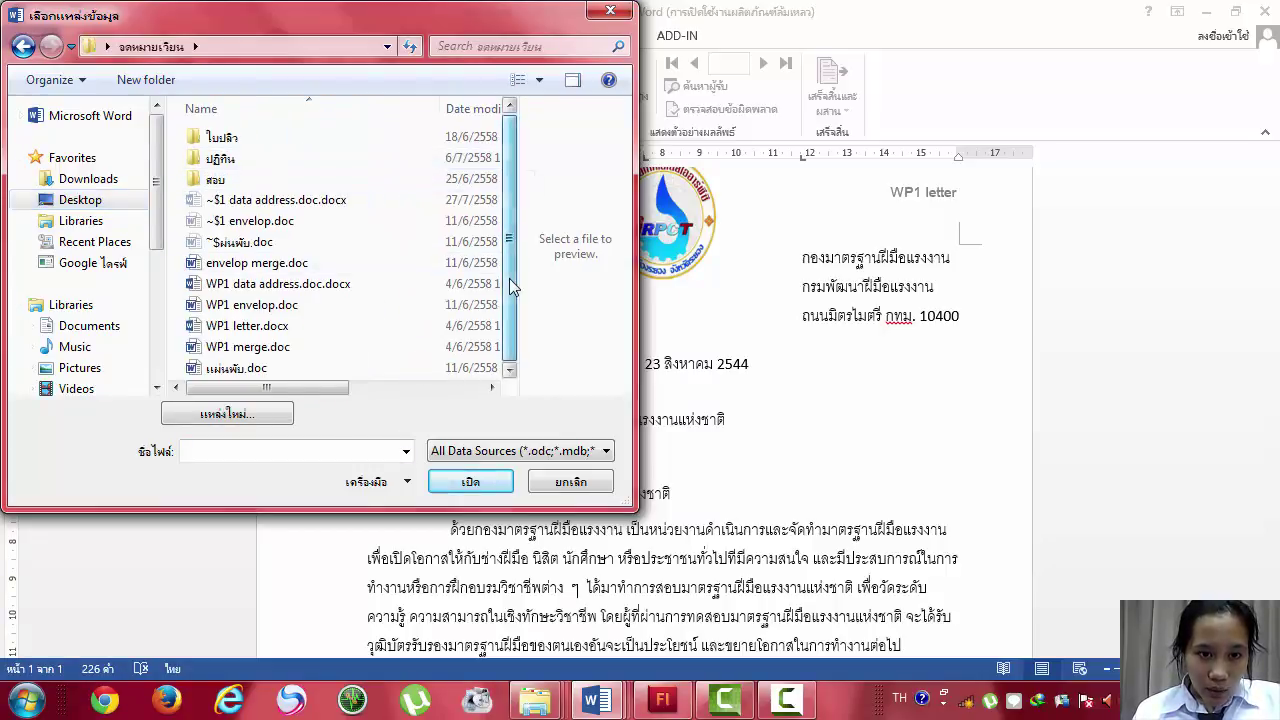
click(272, 286)
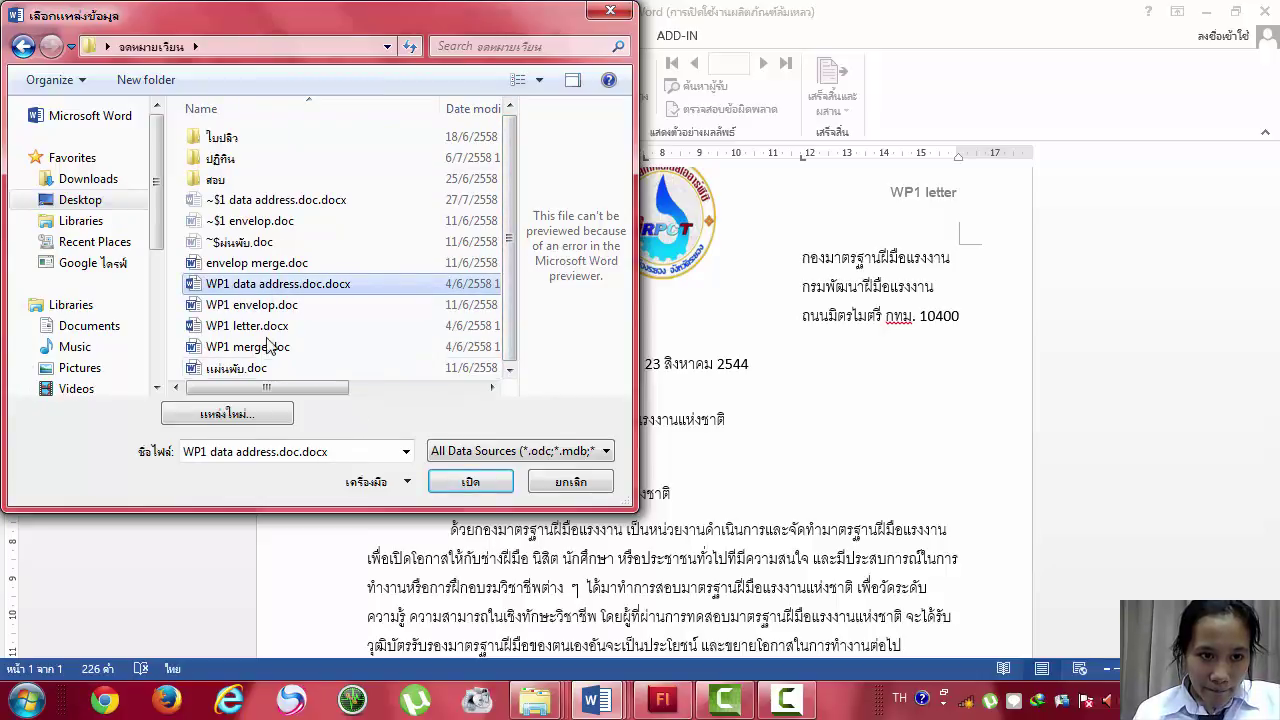
click(477, 486)
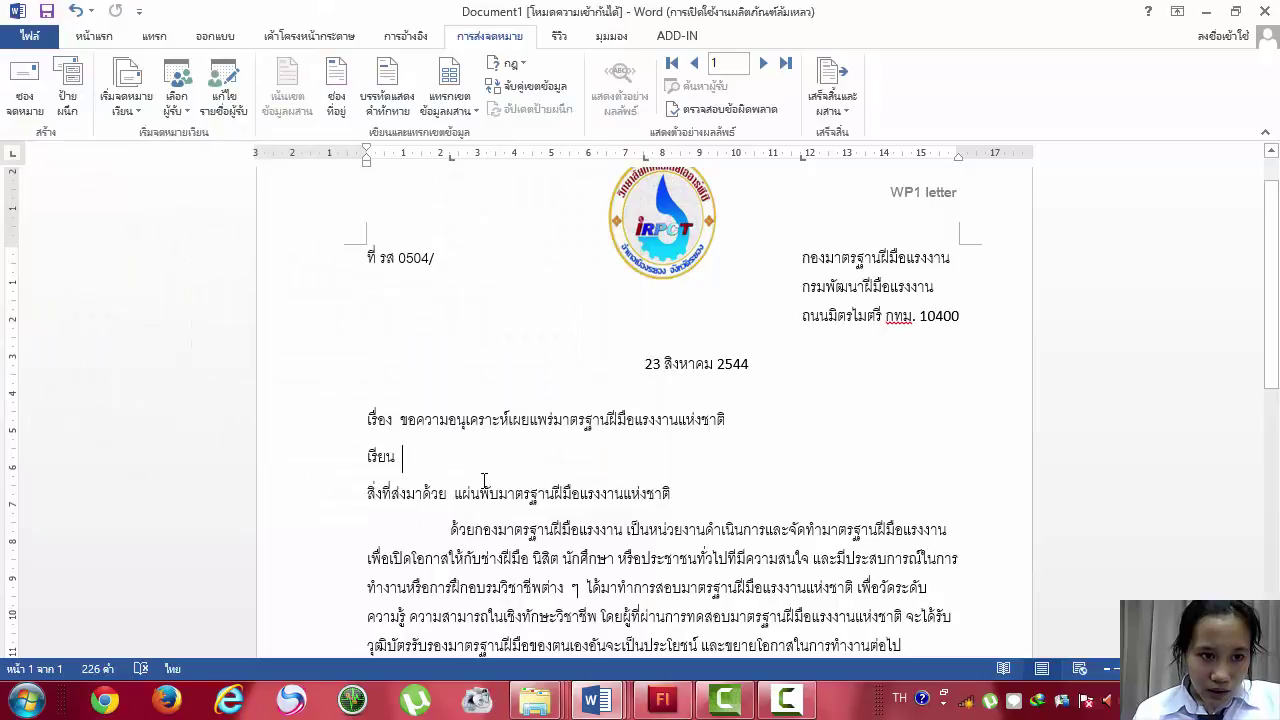
Insert the ชื่อ and หน่วยงาน merge fields after the salutation เรียน.
click(460, 103)
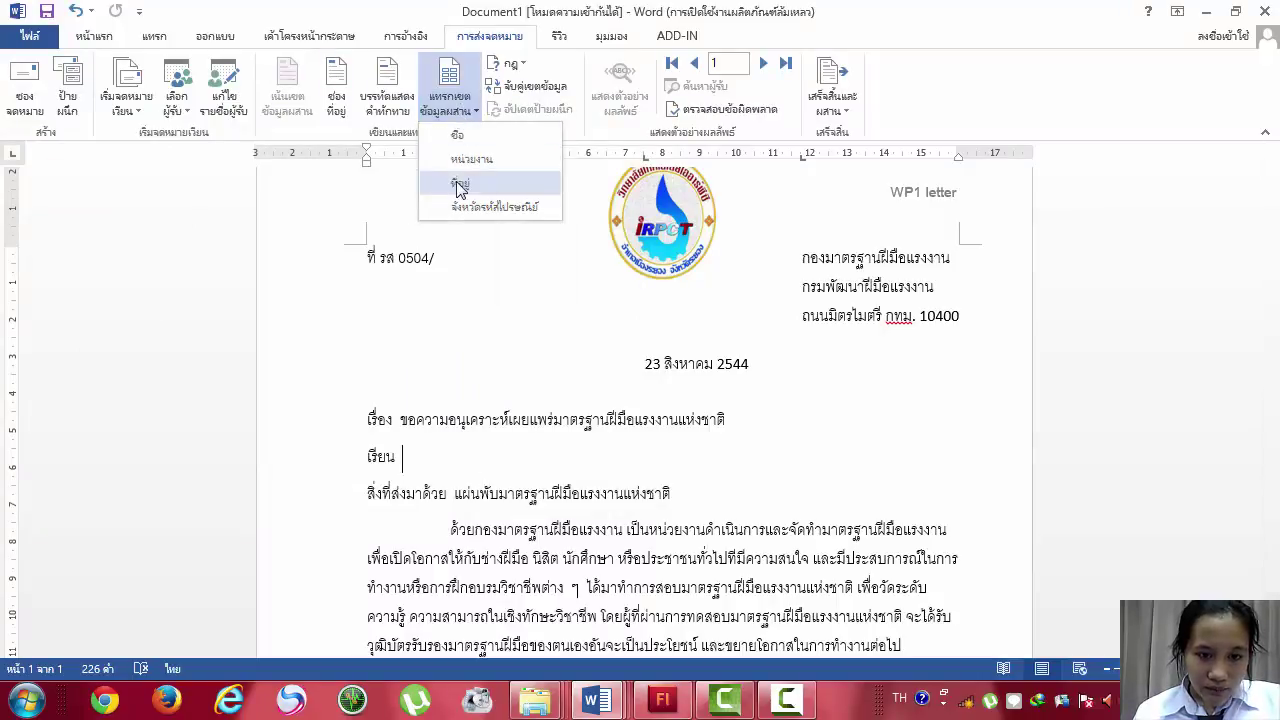
click(466, 140)
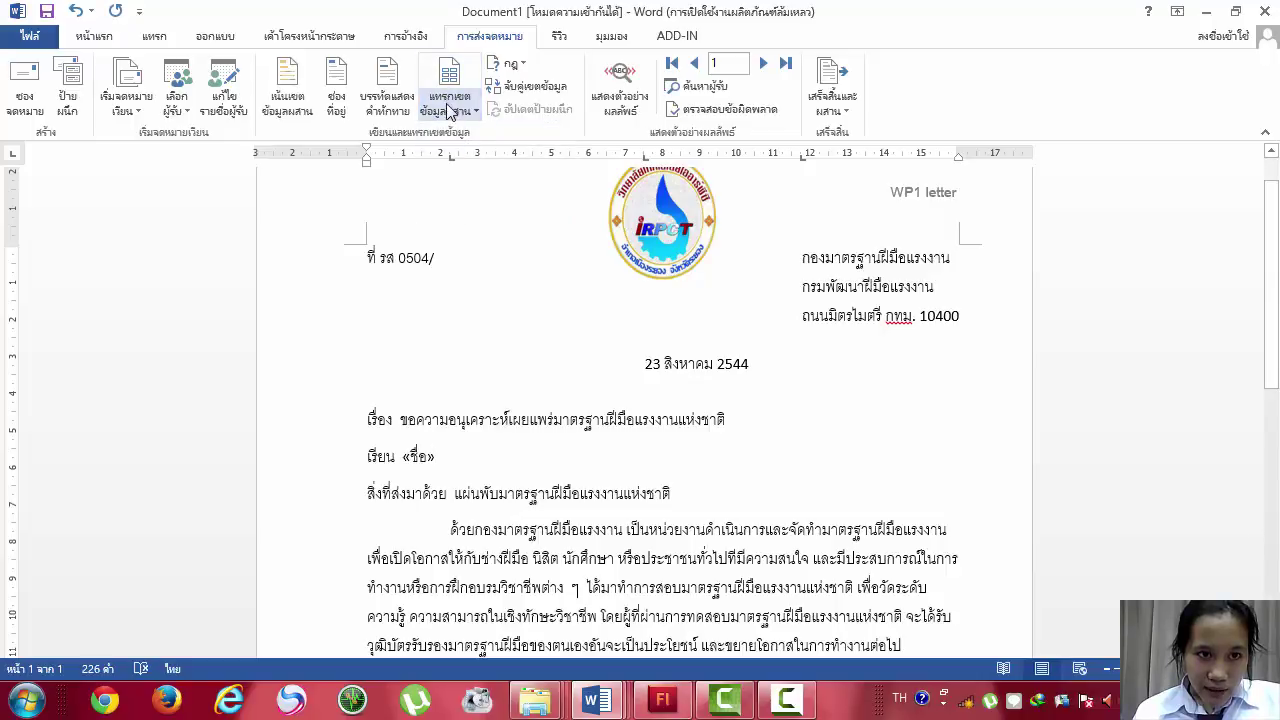
click(448, 110)
click(495, 158)
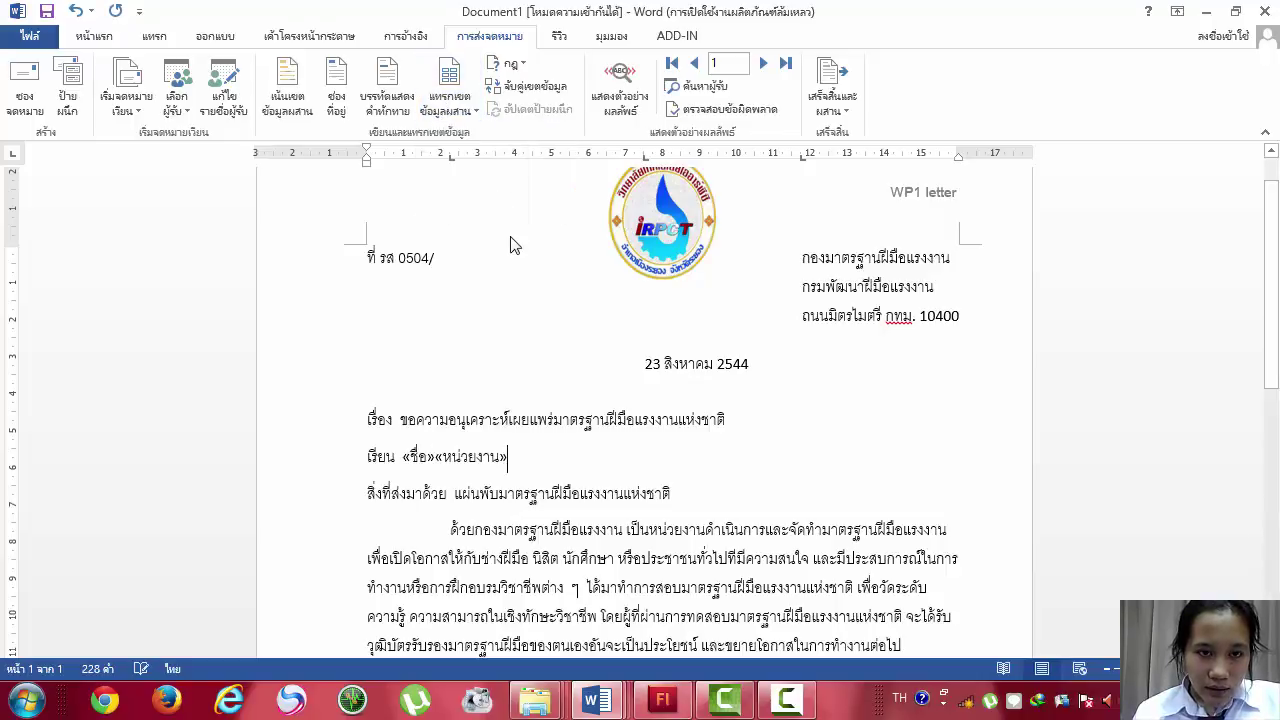
Preview the merged results, check the organisation name, and step forward to record 4.
click(620, 88)
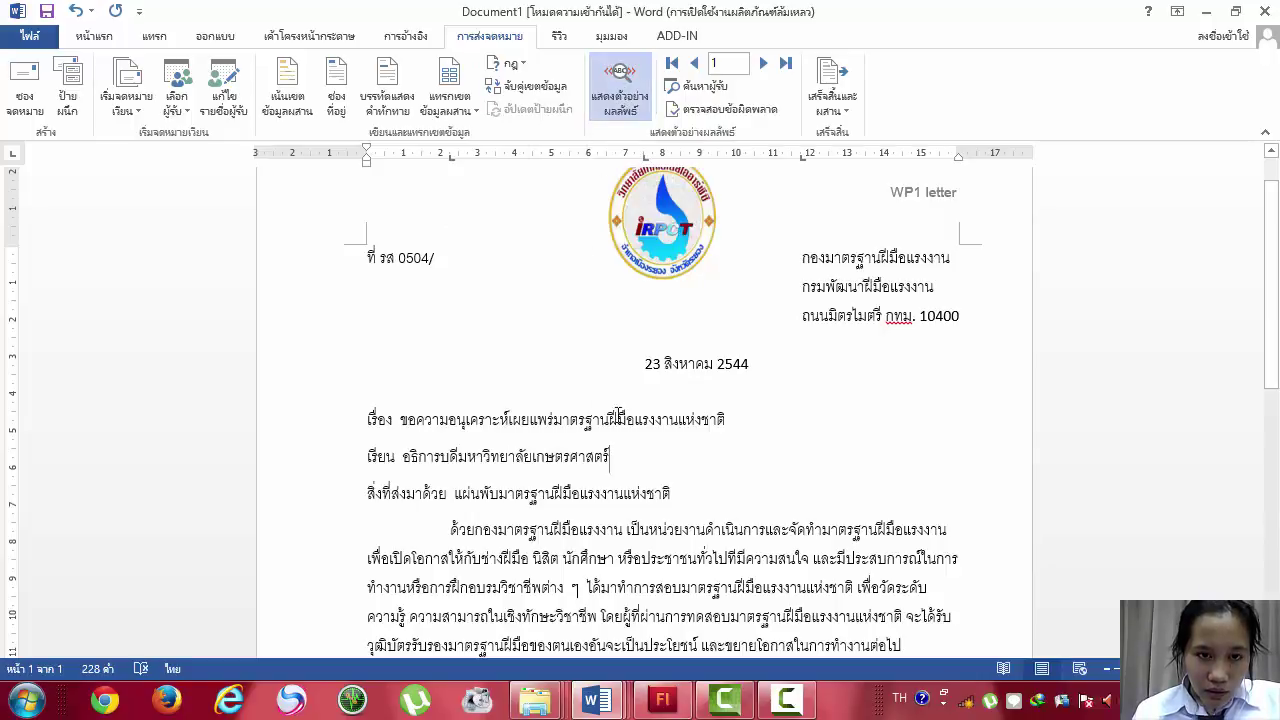
double_click(406, 458)
click(501, 458)
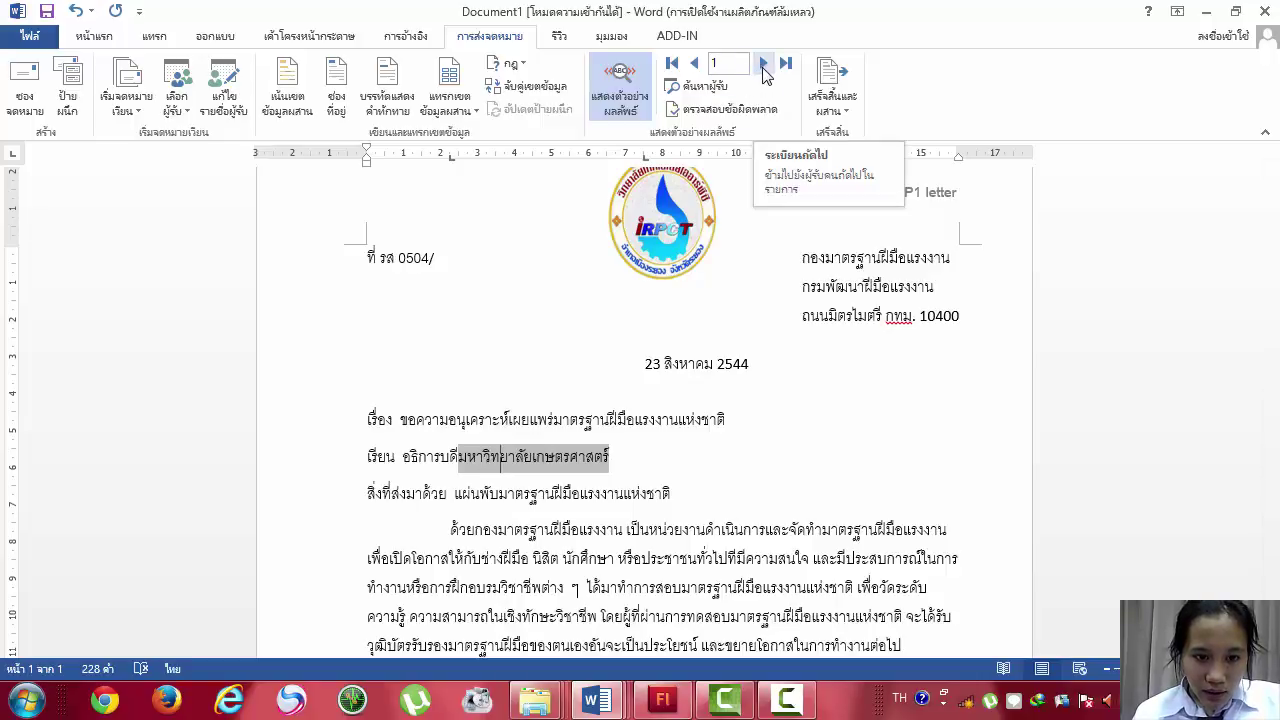
click(764, 64)
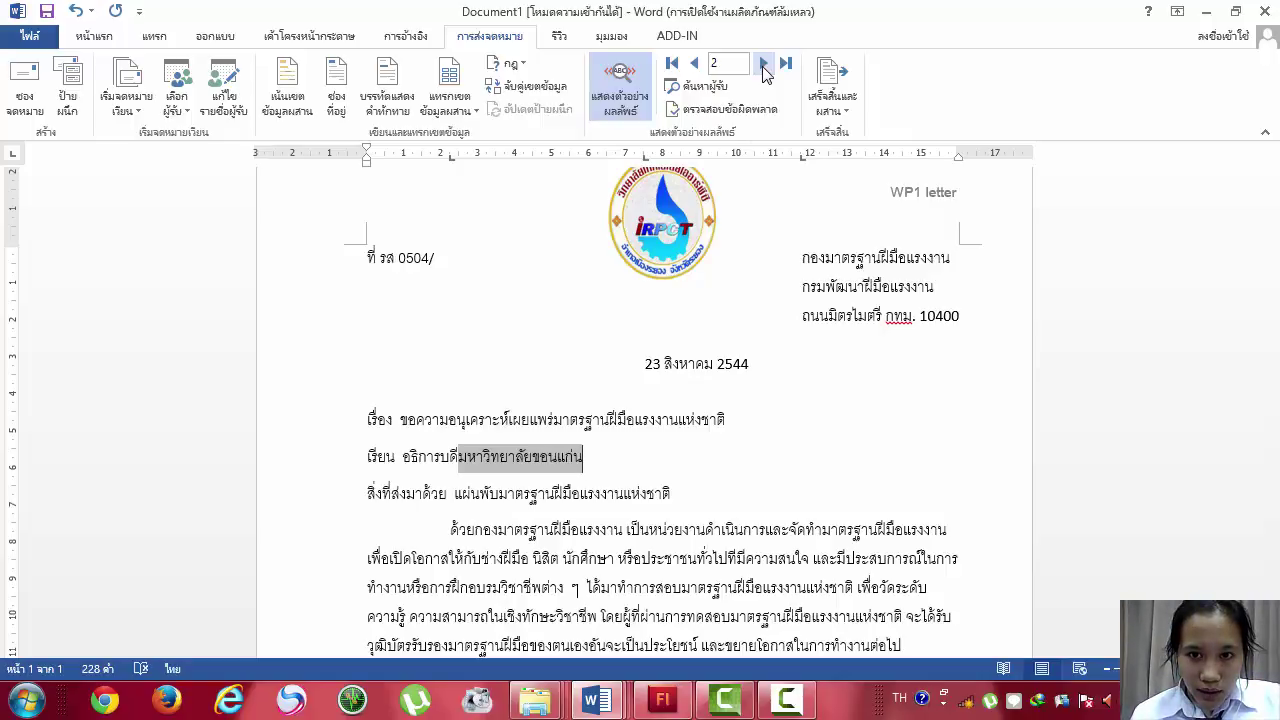
click(764, 64)
click(764, 64)
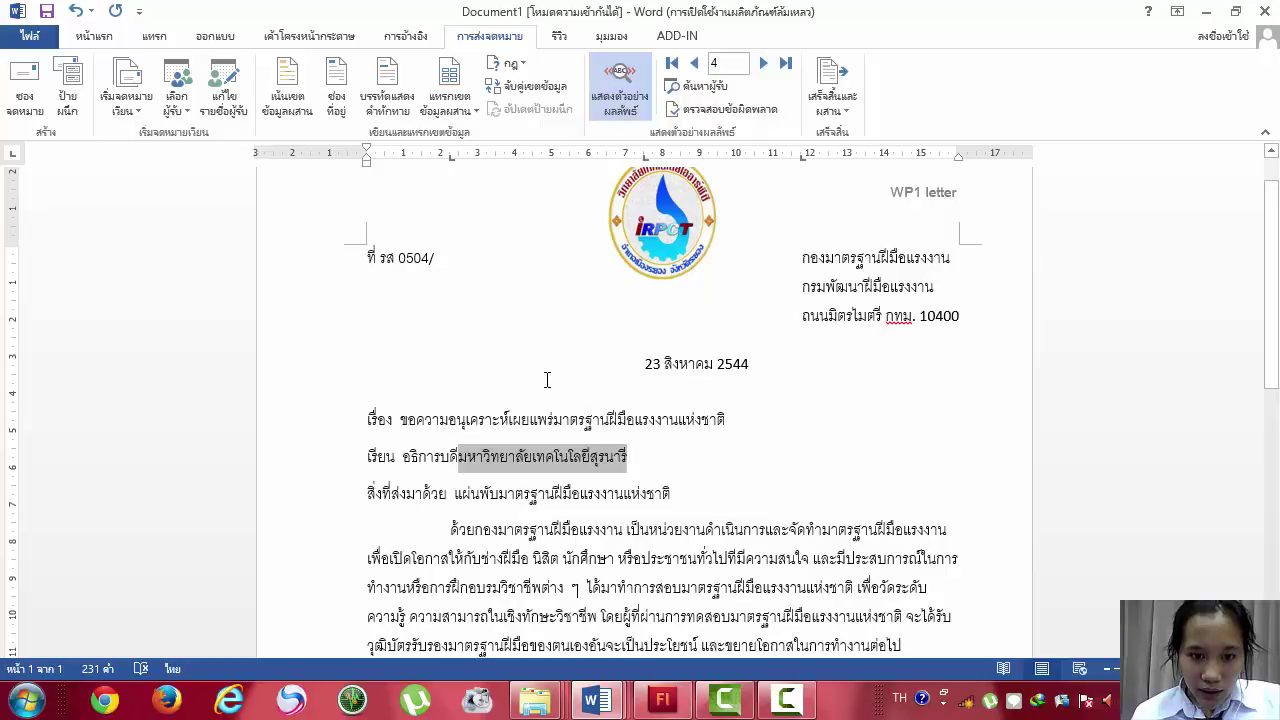
drag(420, 397, 806, 604)
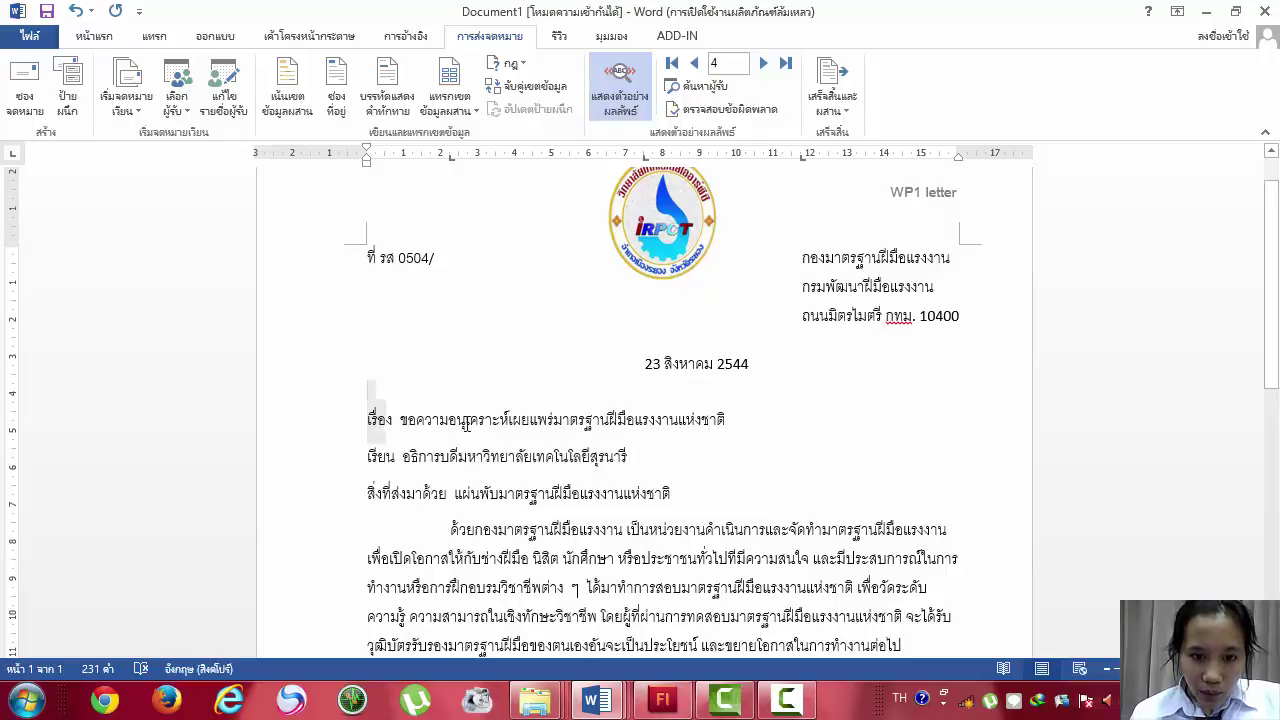
click(806, 604)
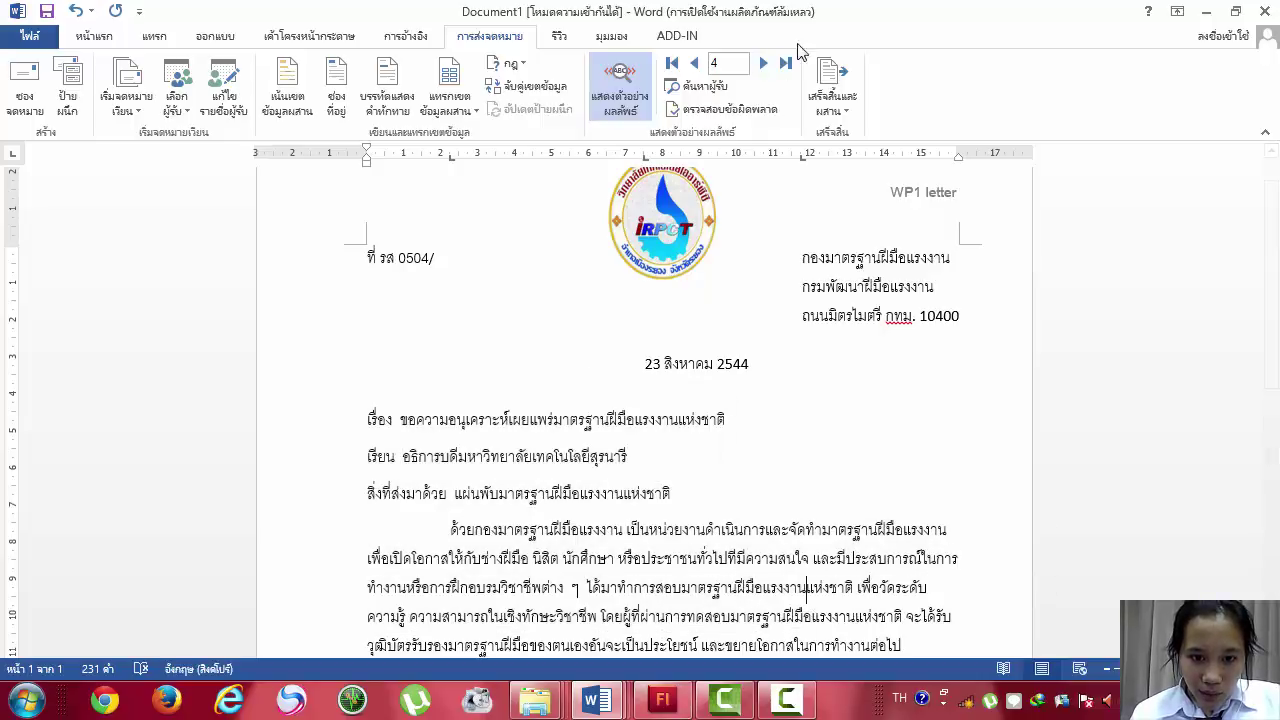
Merge all records into a new document as individual editable letters.
click(838, 80)
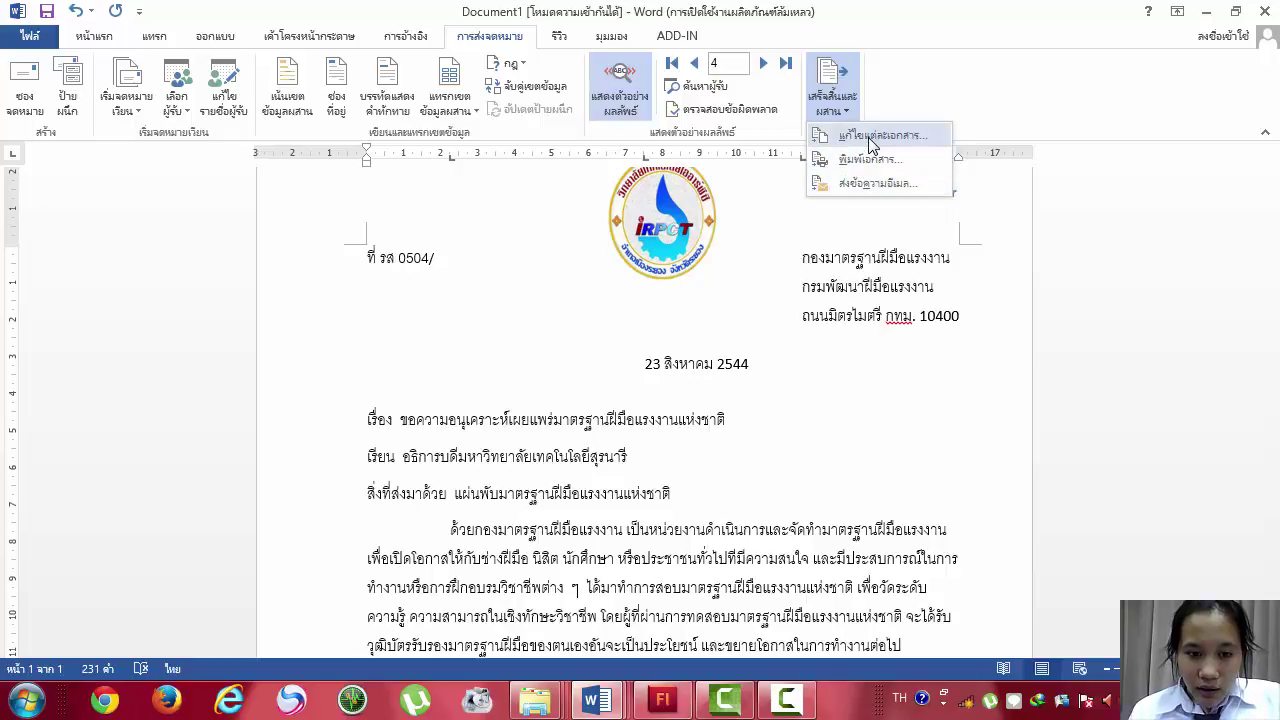
click(870, 136)
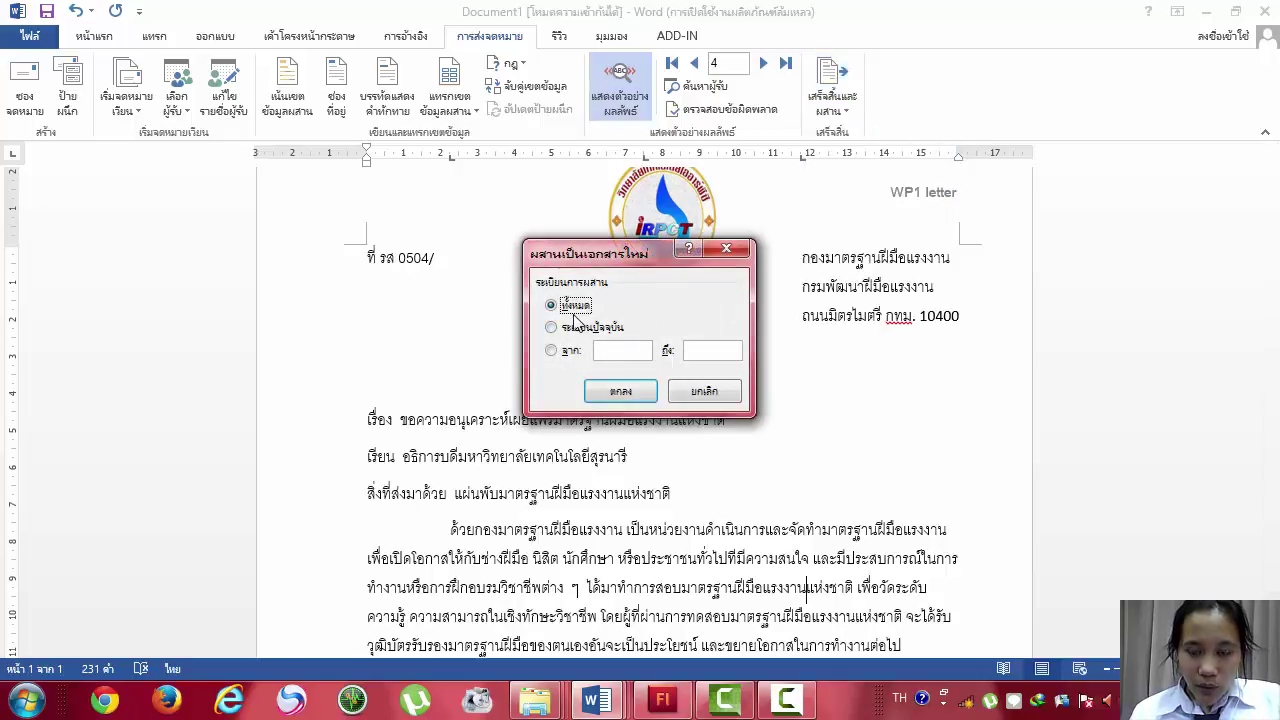
click(628, 394)
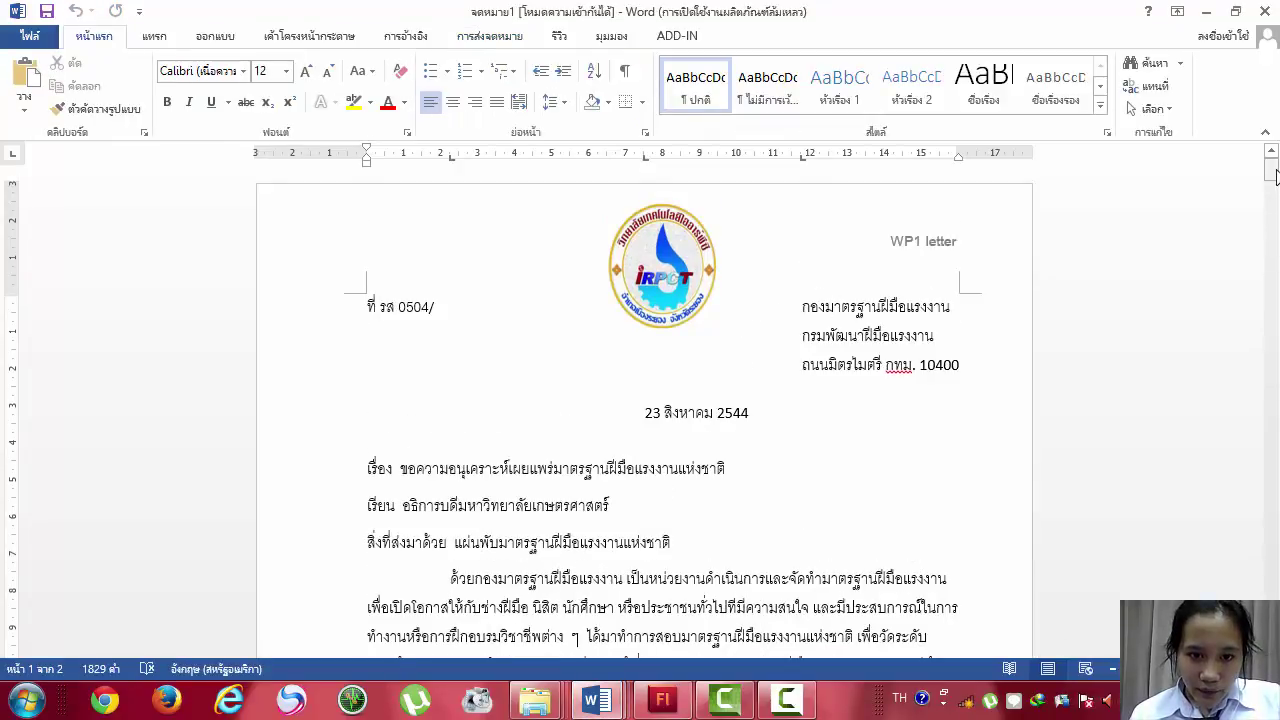
Scroll through the merged letters, checking the university name in the addressee line.
mouse_move(1275, 175)
mouse_down()
mouse_move(1275, 250)
mouse_move(1275, 238)
mouse_up()
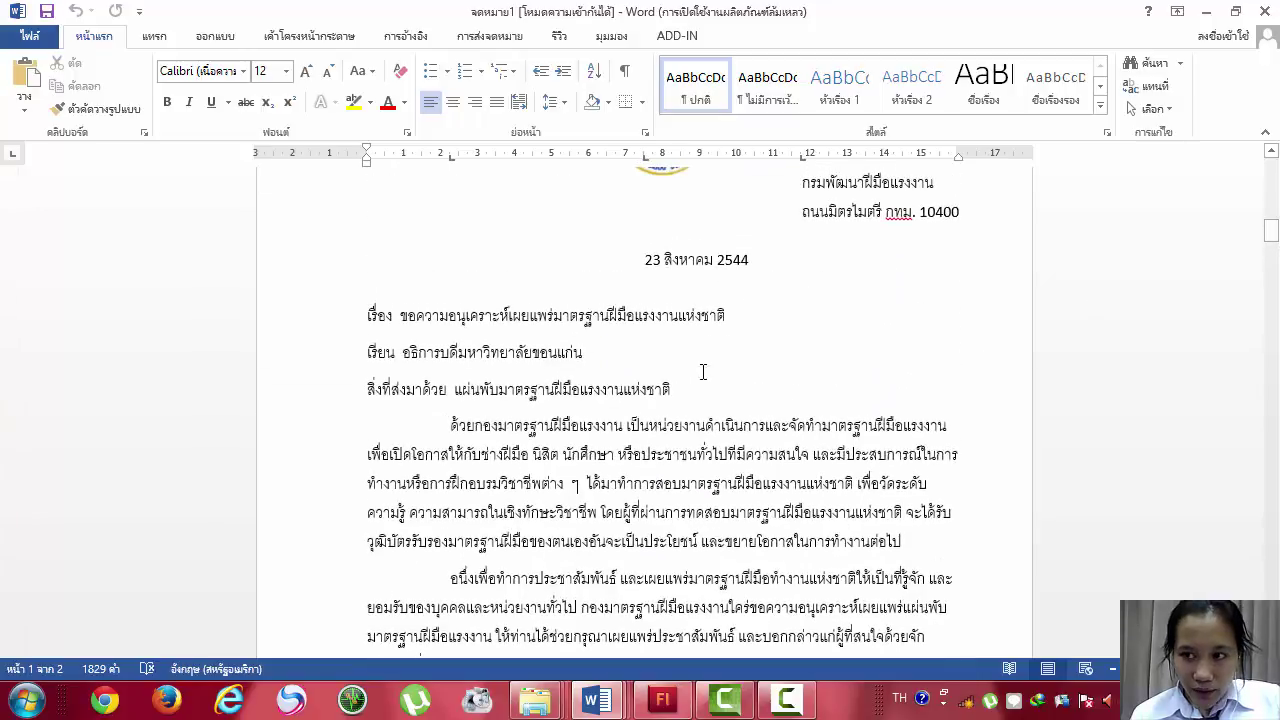
double_click(528, 355)
click(540, 352)
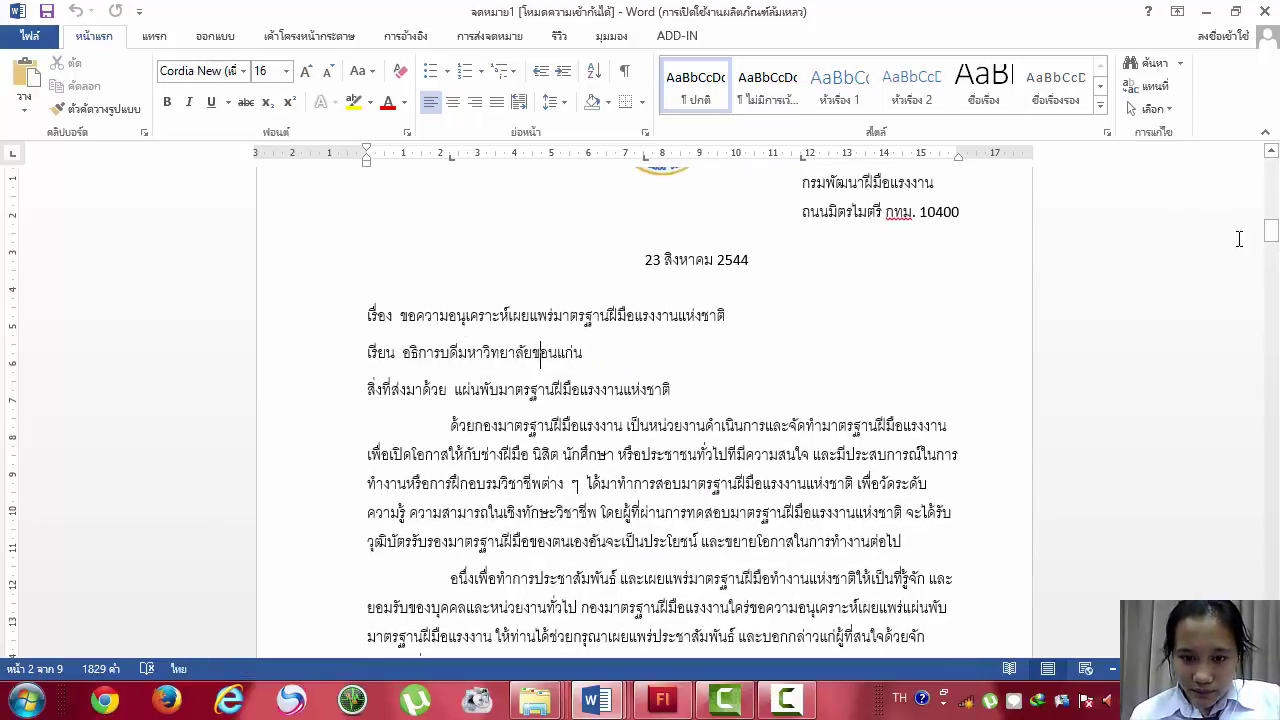
drag(1275, 240, 1275, 312)
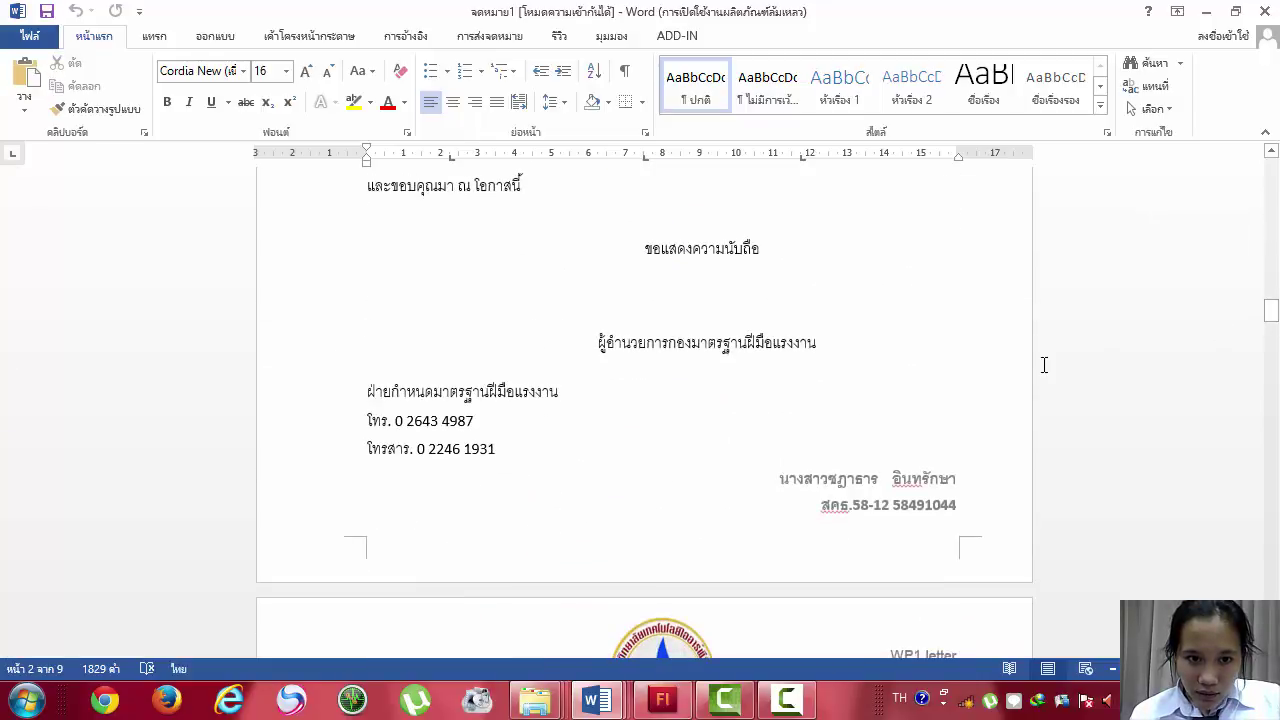
click(790, 700)
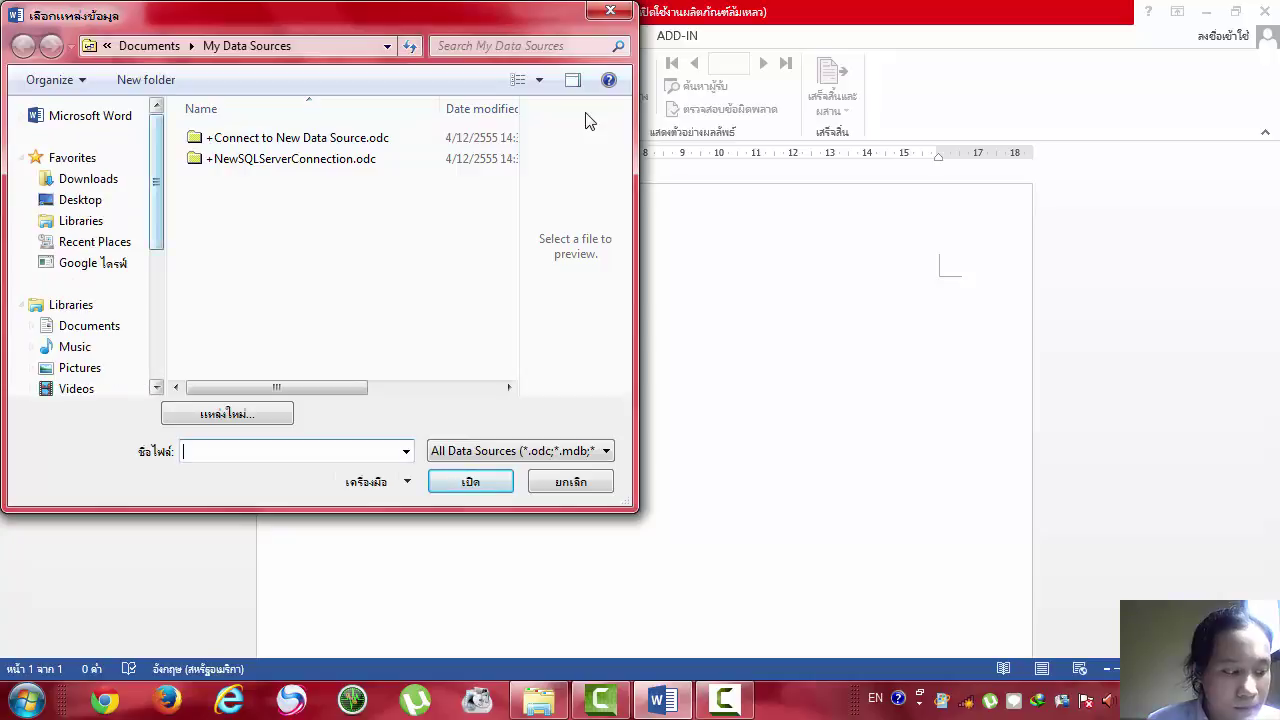
Browse to the Desktop and scroll its contents to locate the จดหมายเวียน folder.
key(Down)
key(Down)
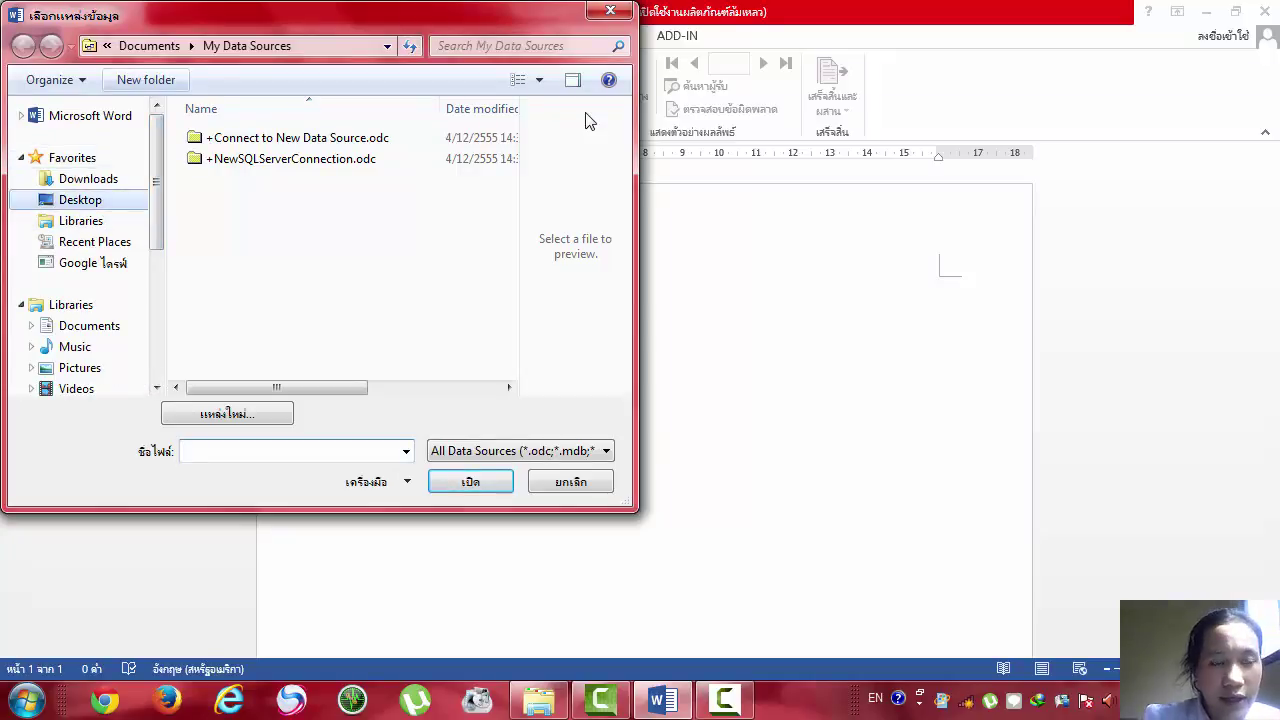
key(Return)
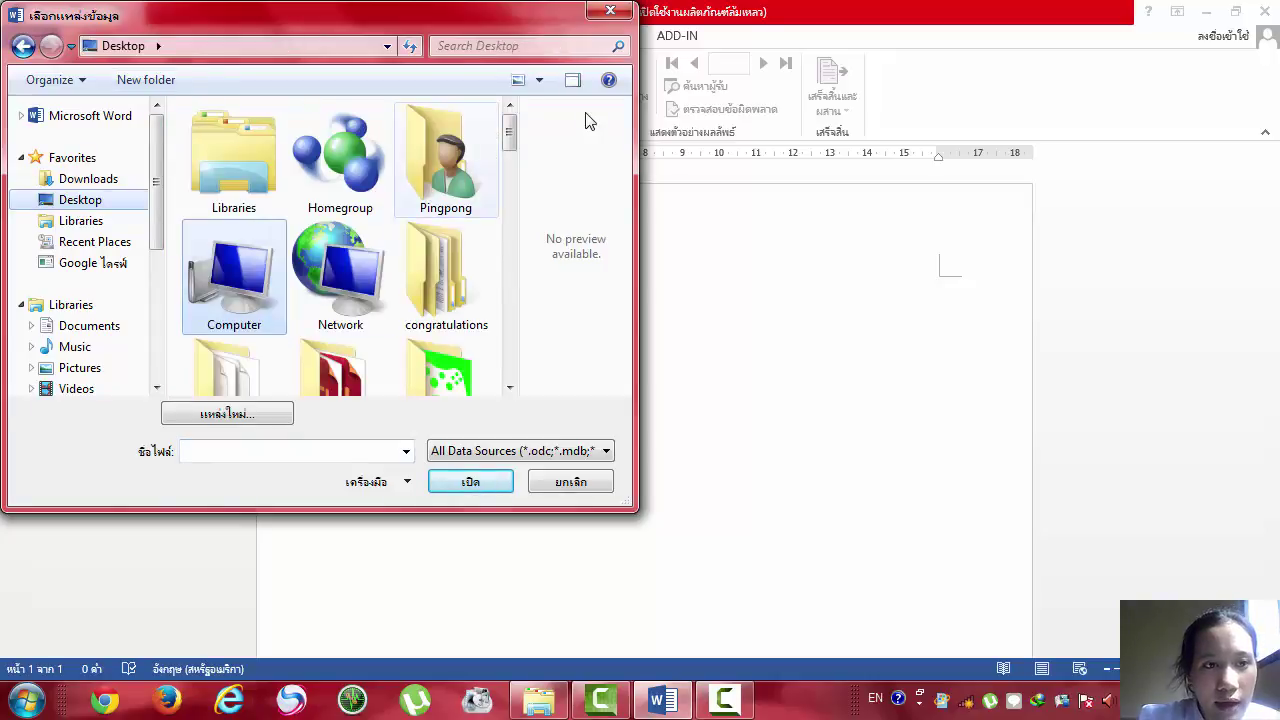
scroll(590, 120, down, 3)
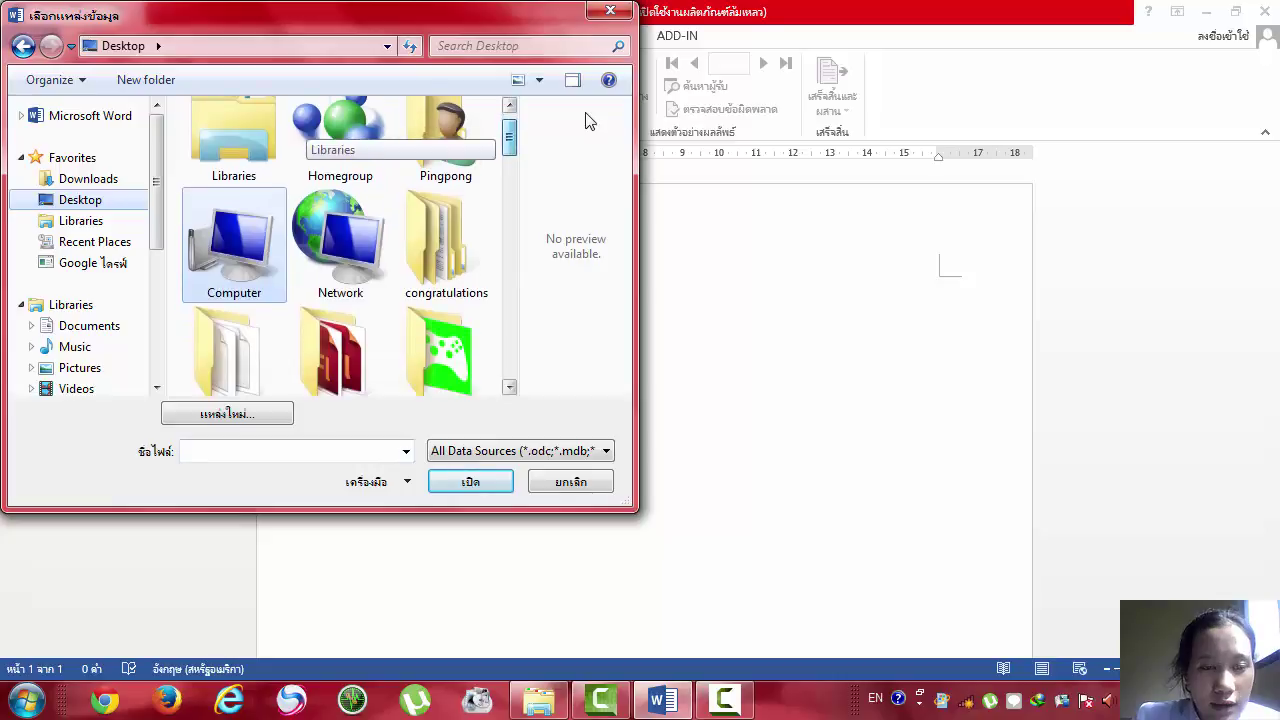
scroll(590, 120, down, 1)
scroll(590, 120, down, 3)
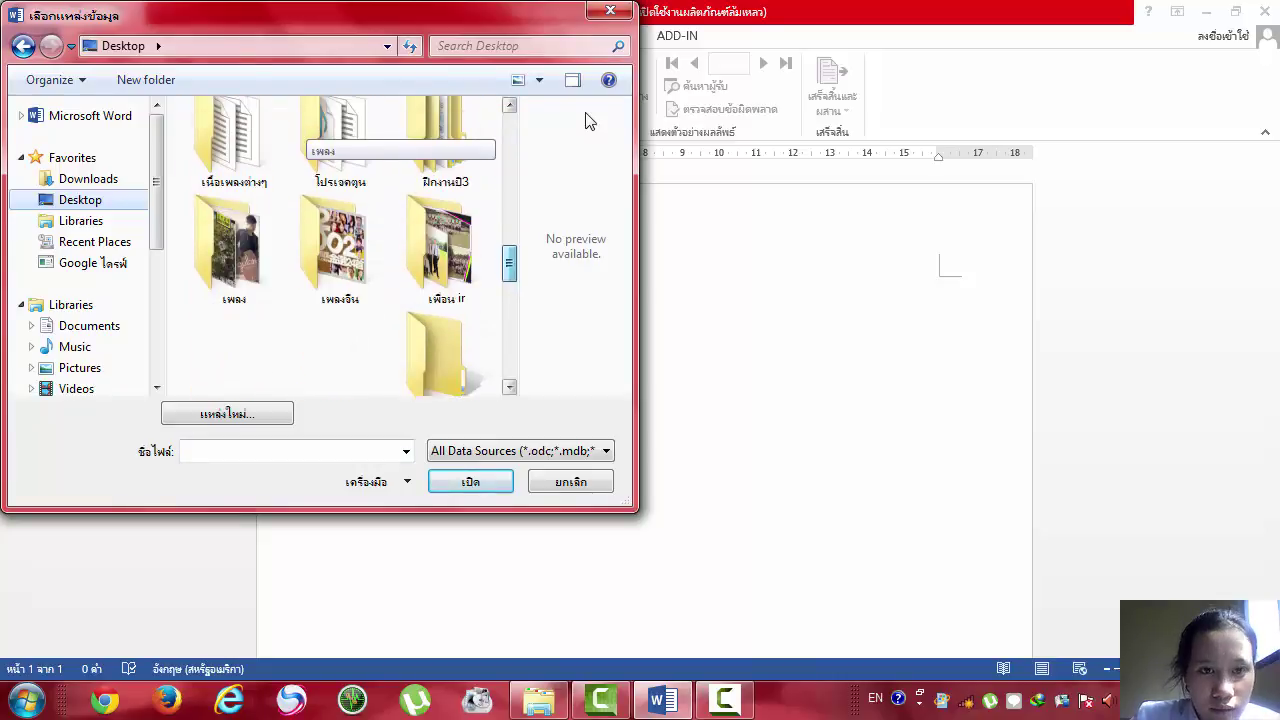
scroll(590, 120, down, 1)
scroll(590, 120, down, 3)
scroll(590, 120, down, 2)
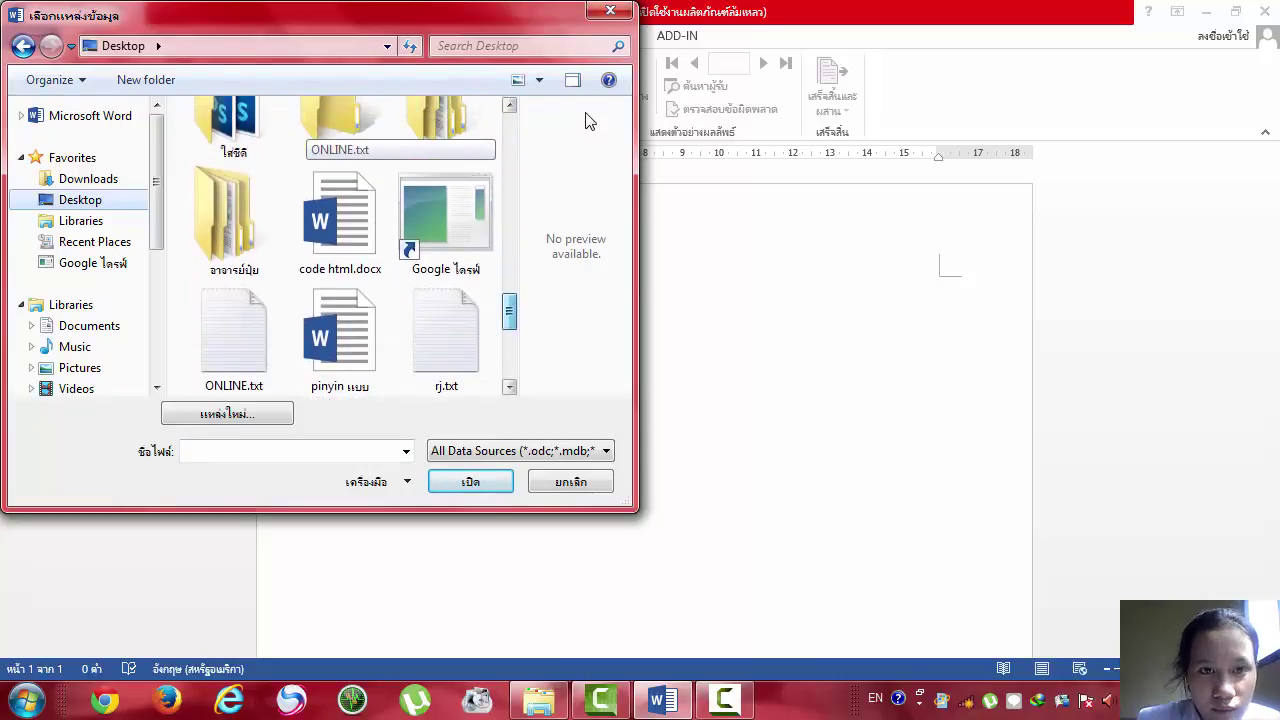
scroll(590, 120, down, 2)
scroll(590, 120, down, 1)
scroll(590, 120, down, 1)
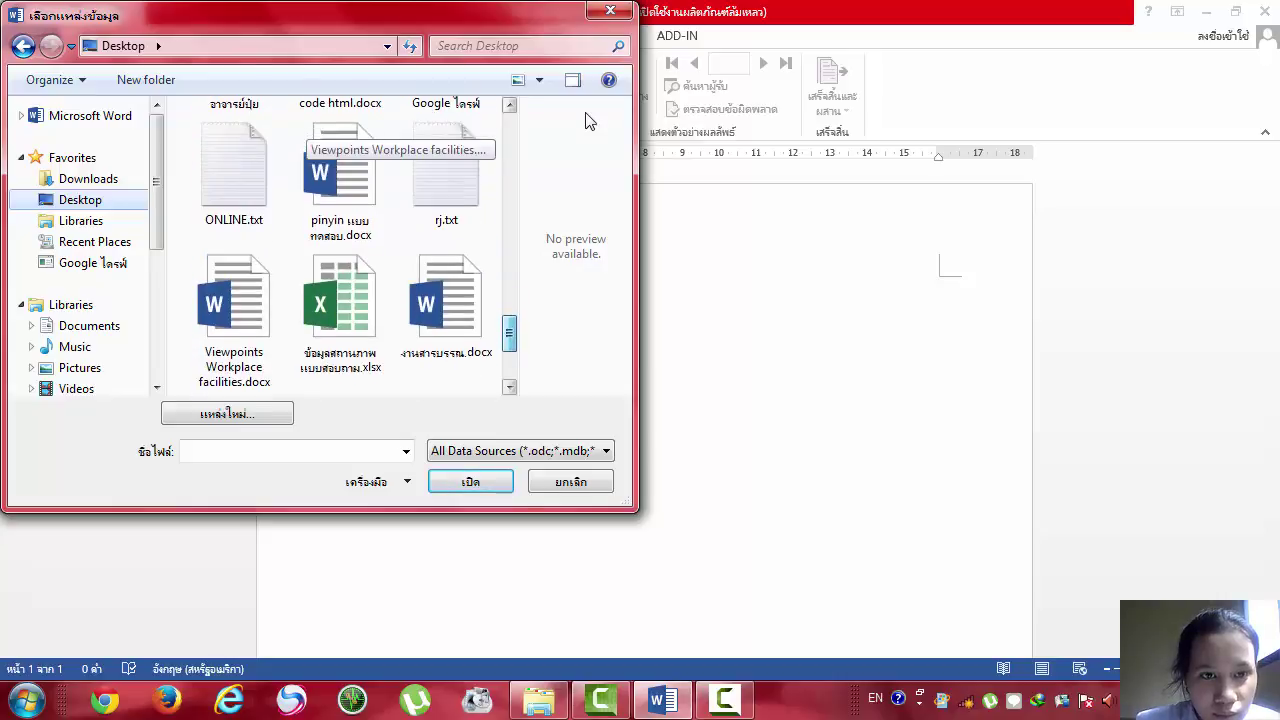
scroll(590, 120, down, 1)
scroll(590, 120, down, 1)
scroll(590, 120, down, 2)
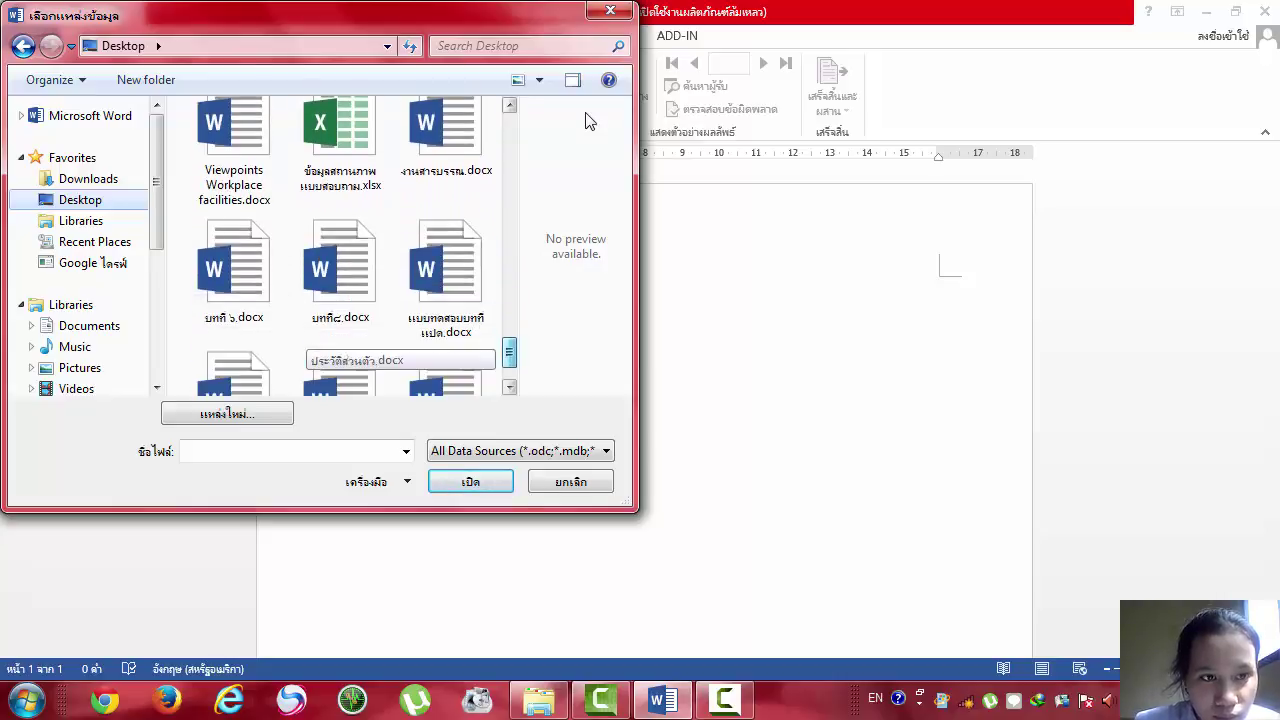
scroll(590, 120, down, 1)
scroll(590, 120, up, 3)
scroll(590, 120, up, 1)
scroll(590, 120, up, 5)
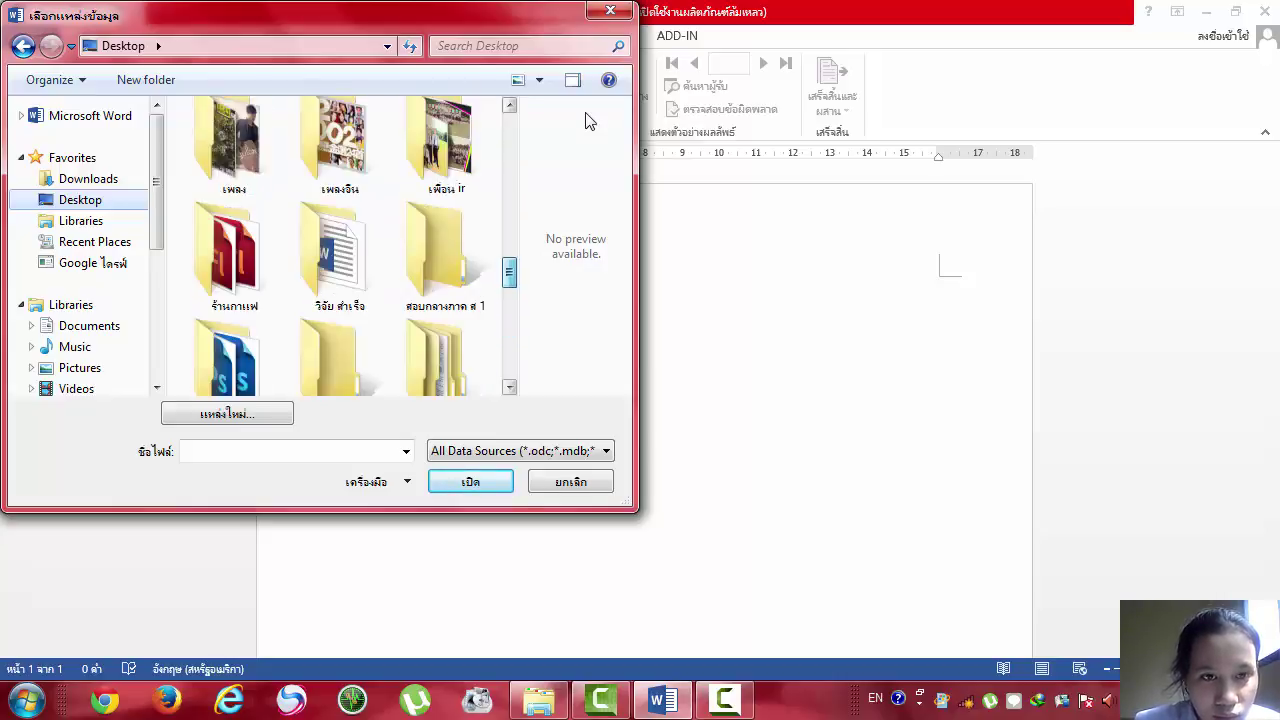
scroll(590, 120, up, 1)
scroll(590, 120, up, 1)
scroll(590, 120, up, 2)
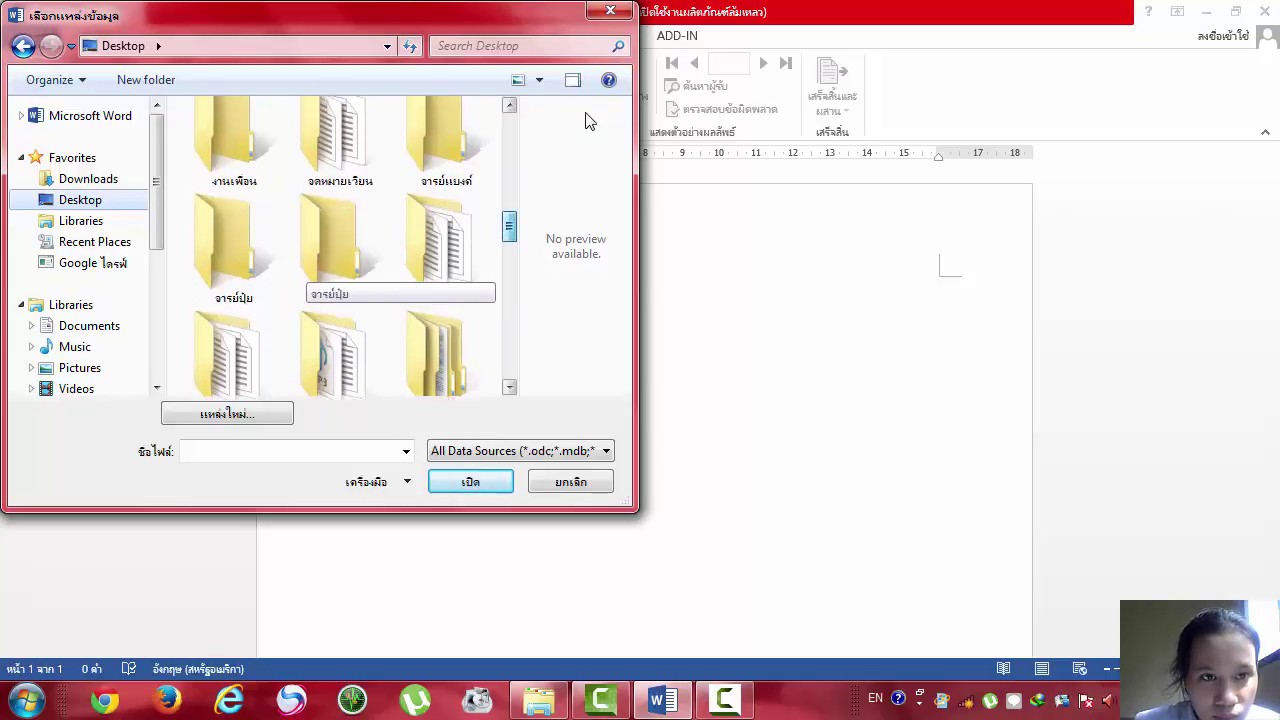
scroll(590, 120, up, 2)
scroll(590, 120, up, 1)
scroll(590, 120, up, 1)
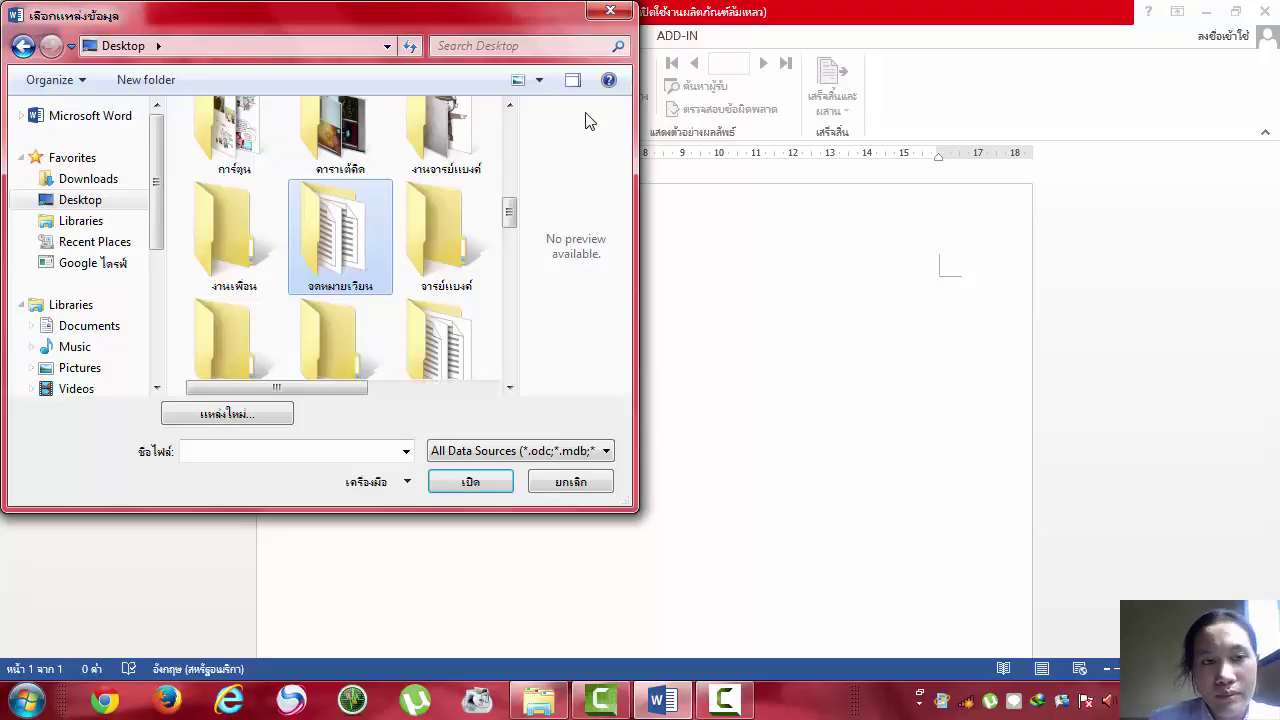
Open the จดหมายเวียน folder and pick WP1 data address.doc.docx as the data source.
key(Return)
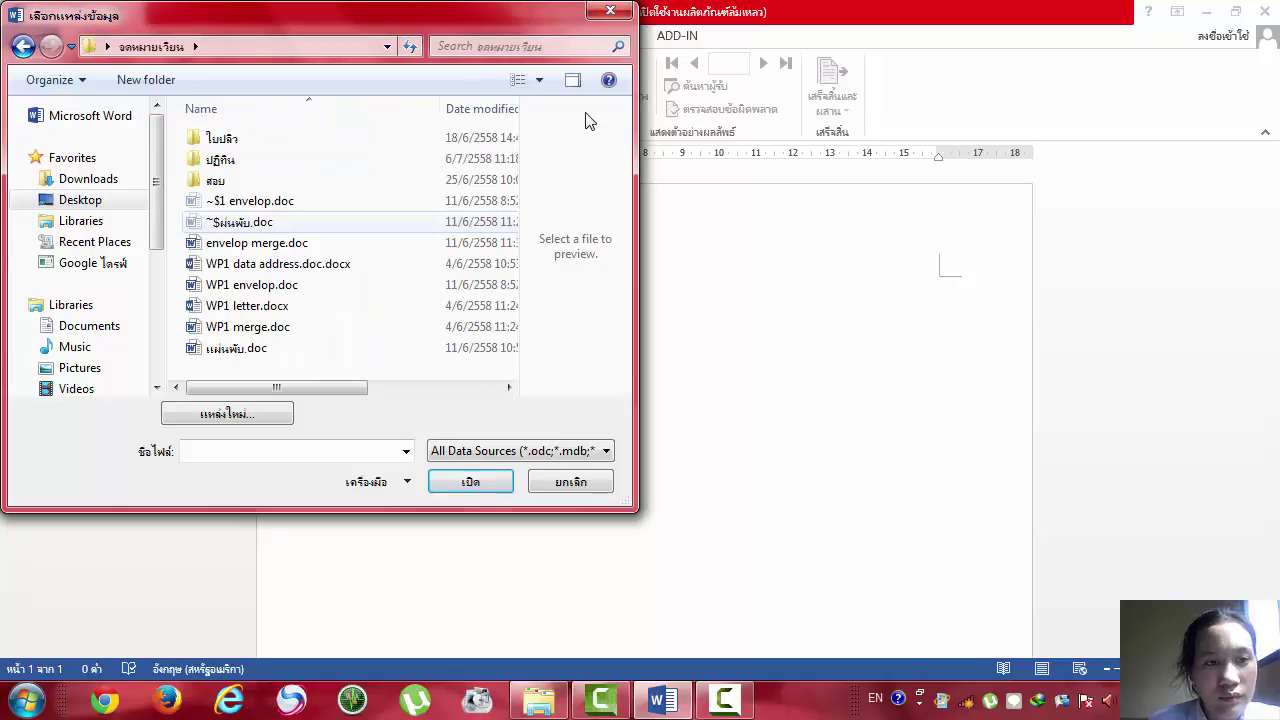
key(Up)
key(Up)
key(Up)
key(Down)
key(Down)
key(Down)
key(Down)
key(Down)
key(Down)
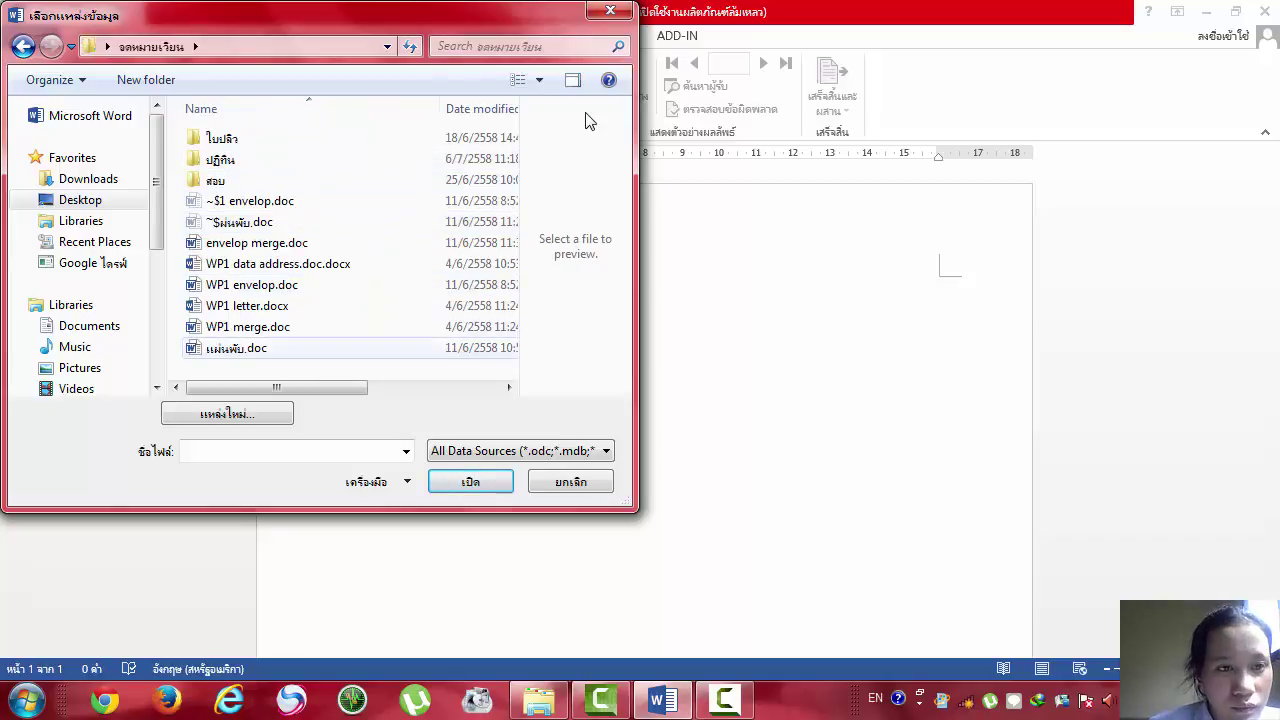
key(Up)
key(Up)
key(Up)
key(Up)
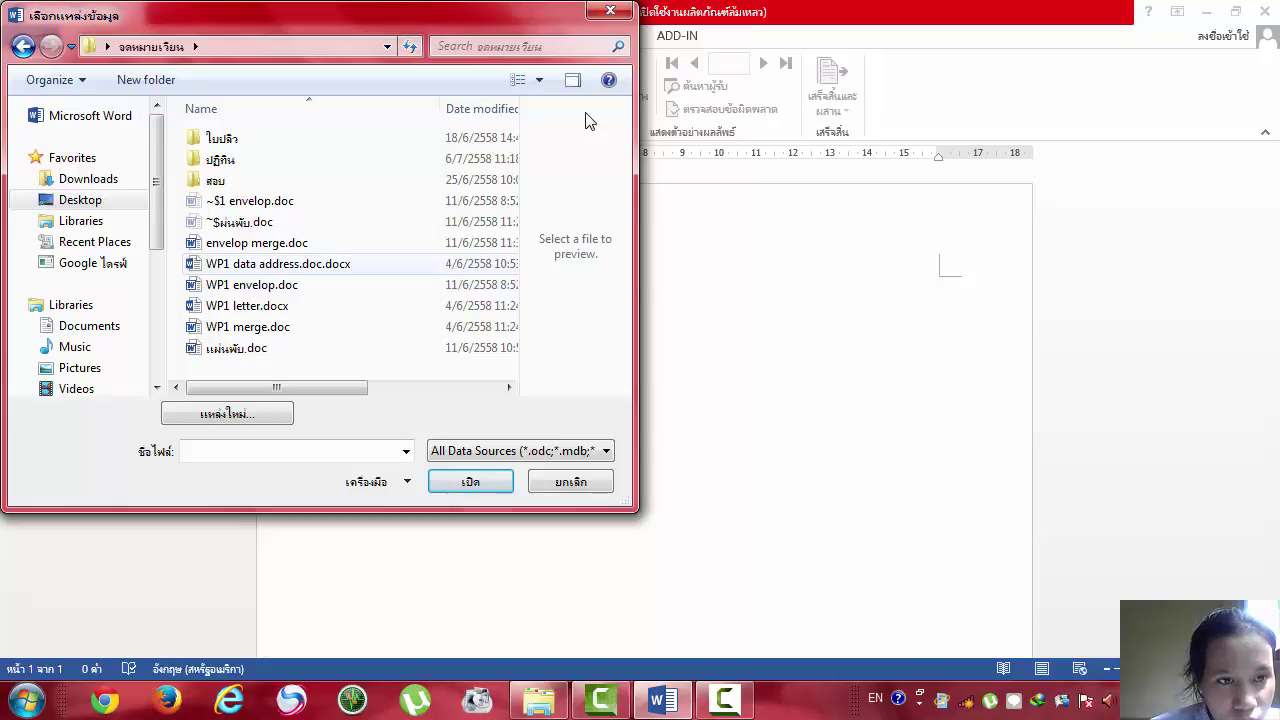
key(space)
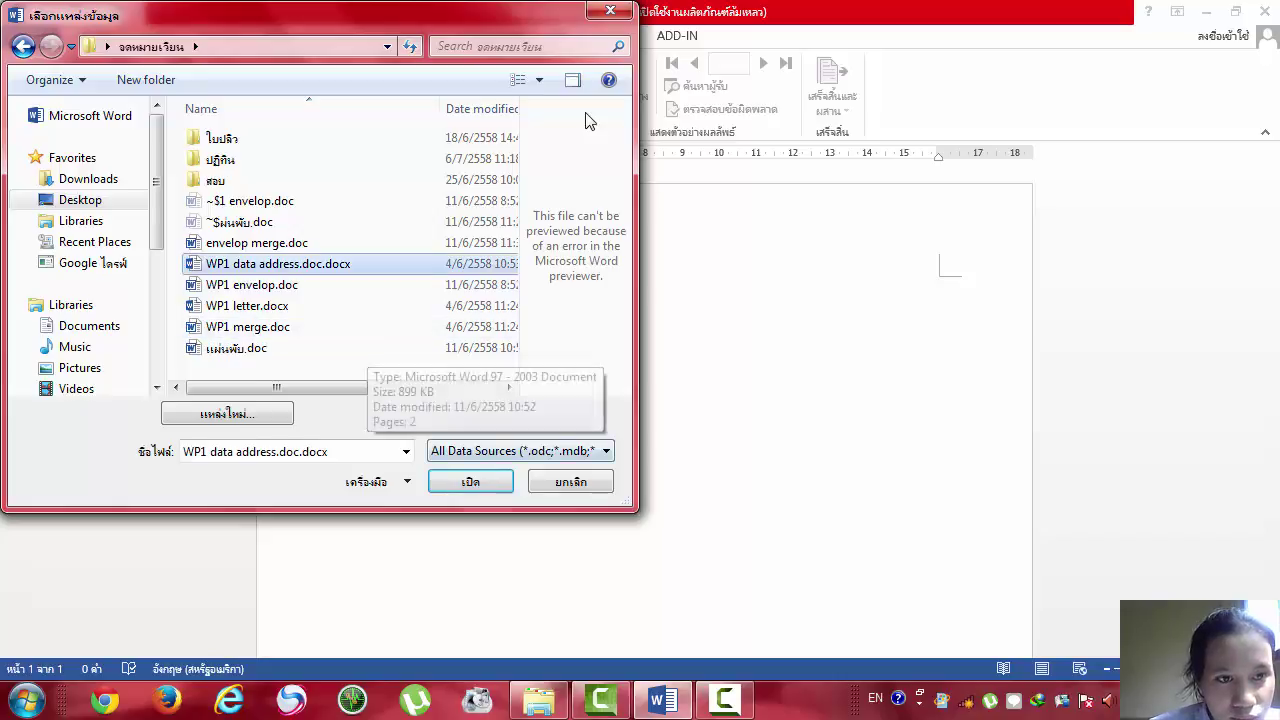
key(Tab)
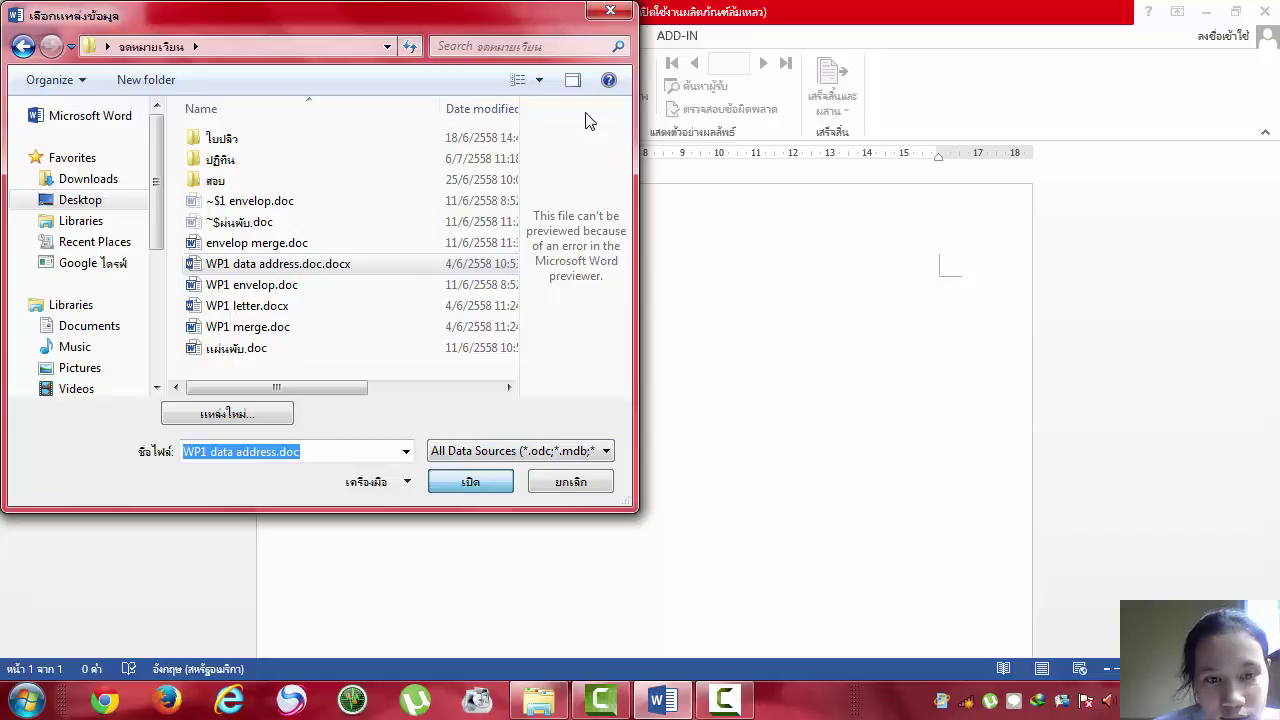
key(Return)
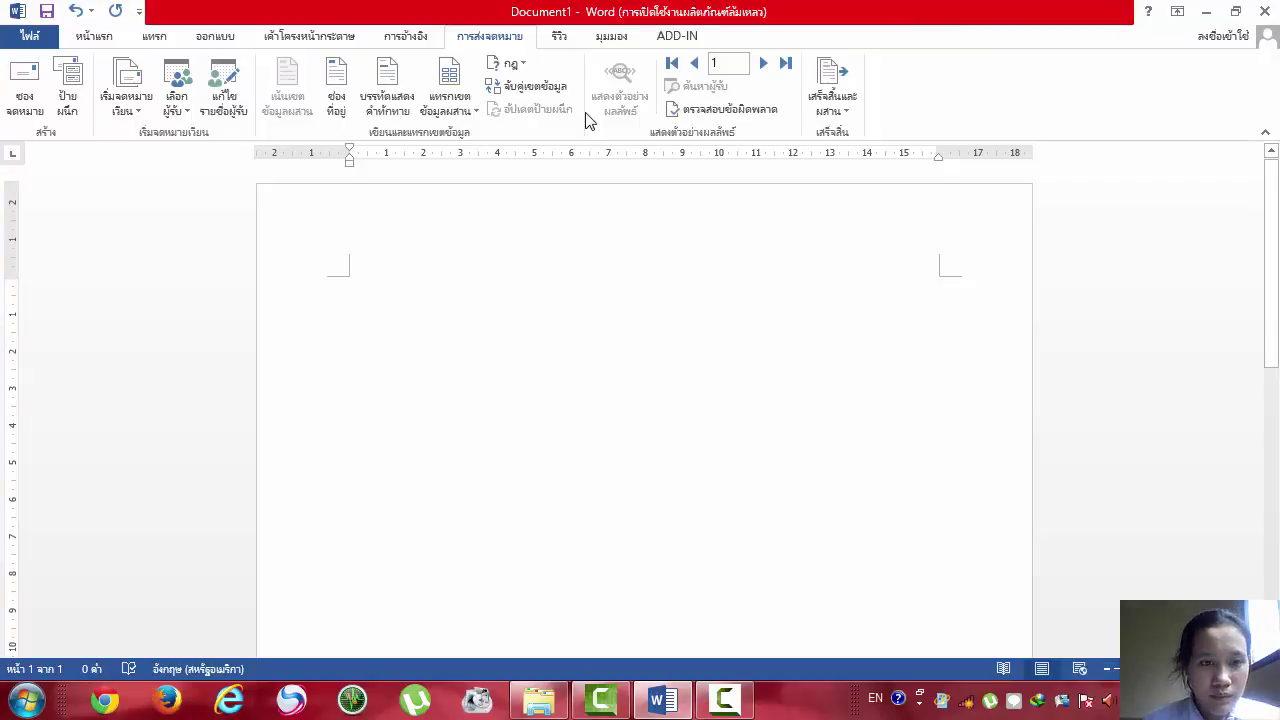
Type 'ertyui', insert the ชื่อ and หน่วยงาน fields after it, and preview the results.
text(ertyui)
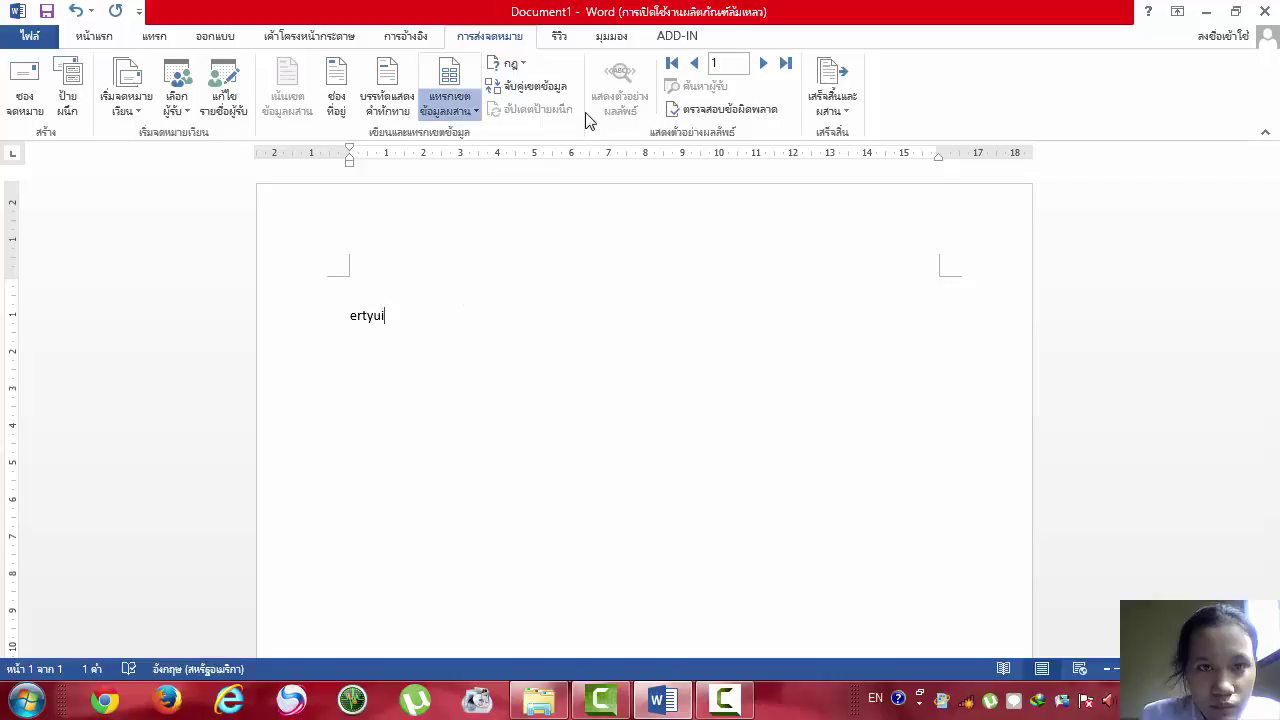
click(449, 104)
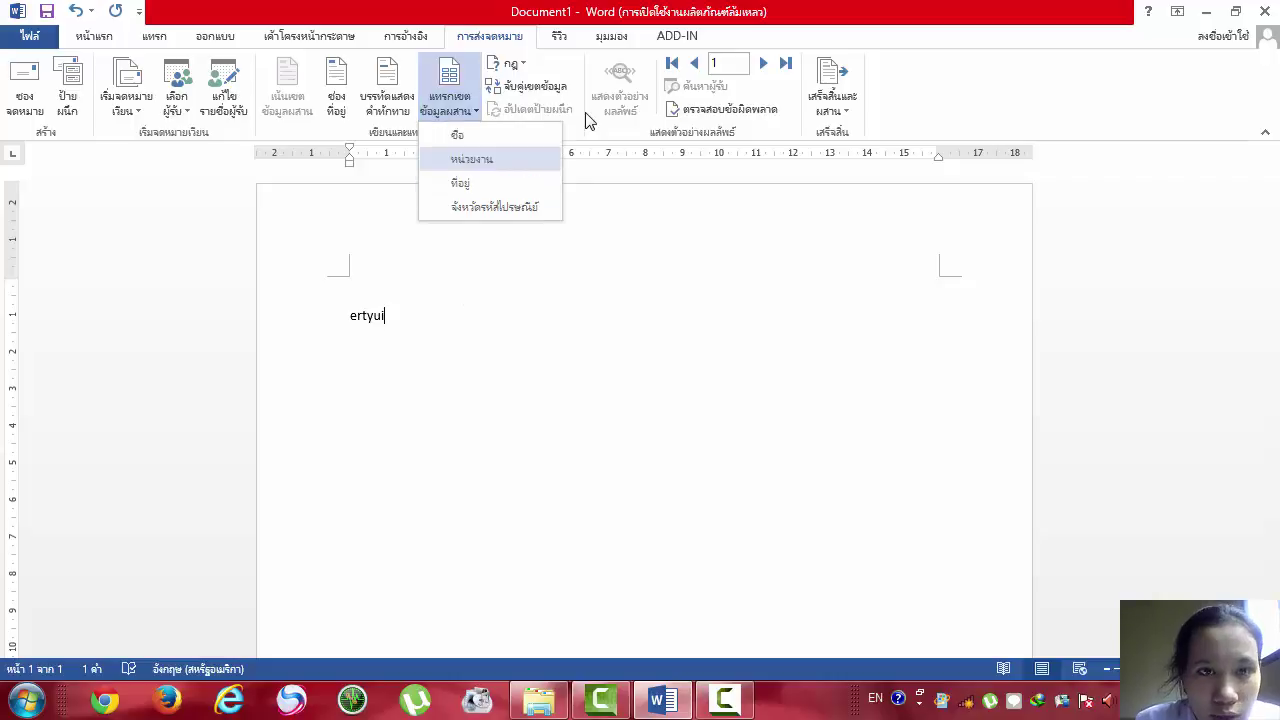
click(457, 134)
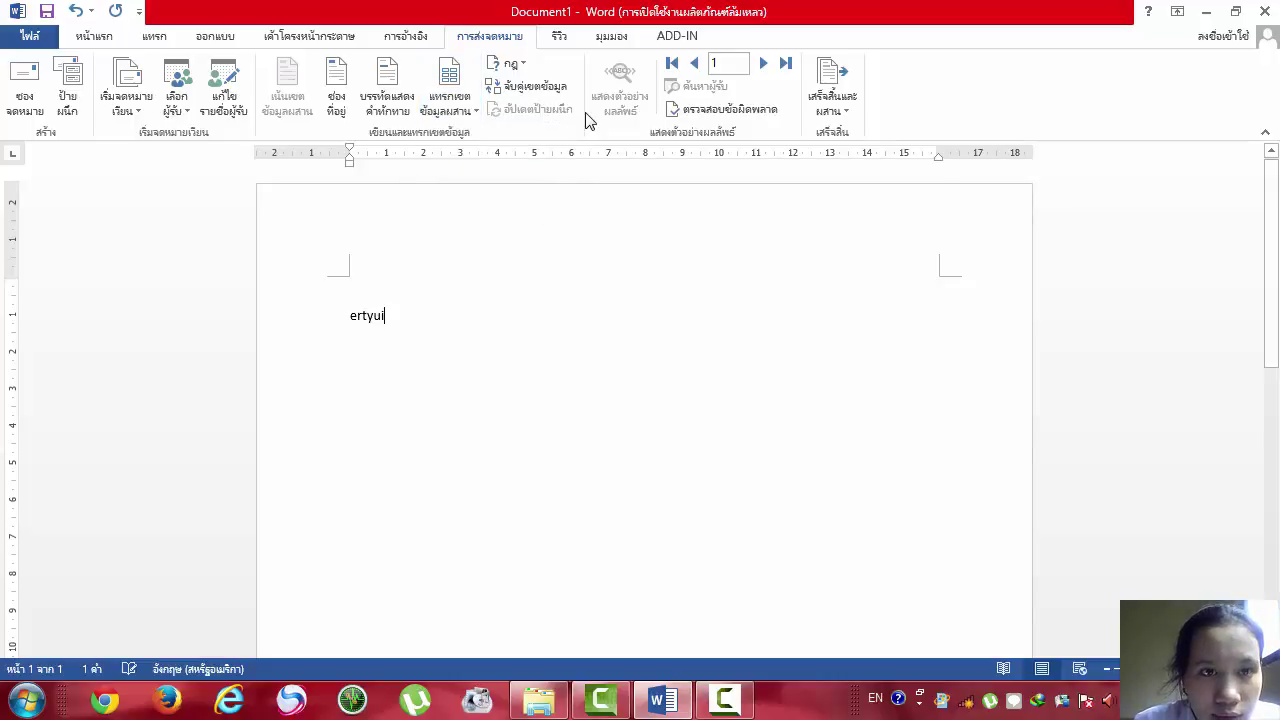
click(449, 104)
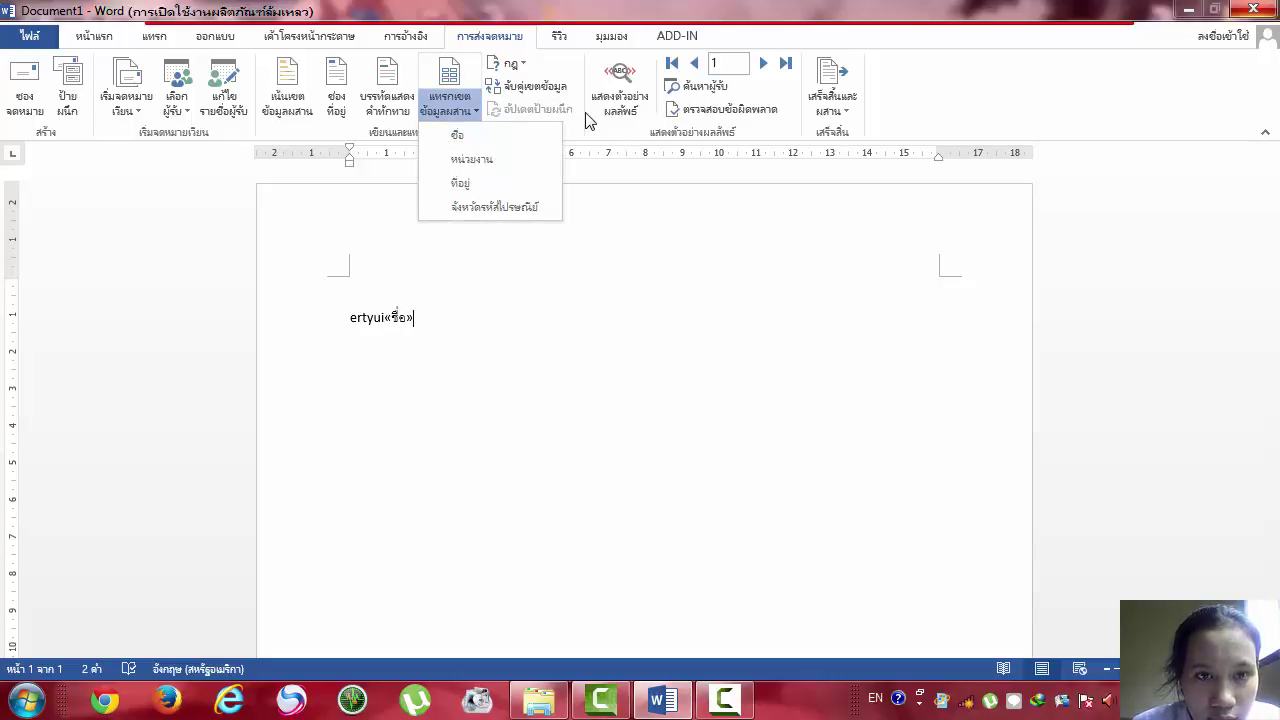
click(588, 120)
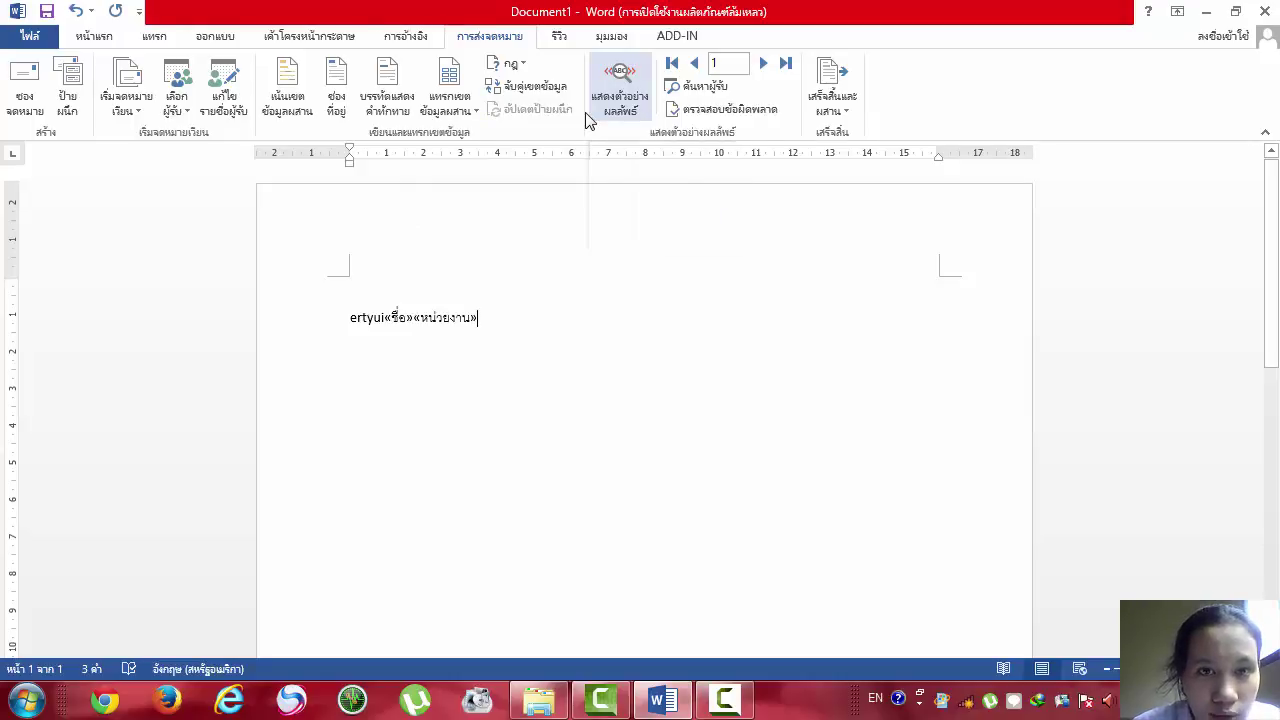
click(592, 116)
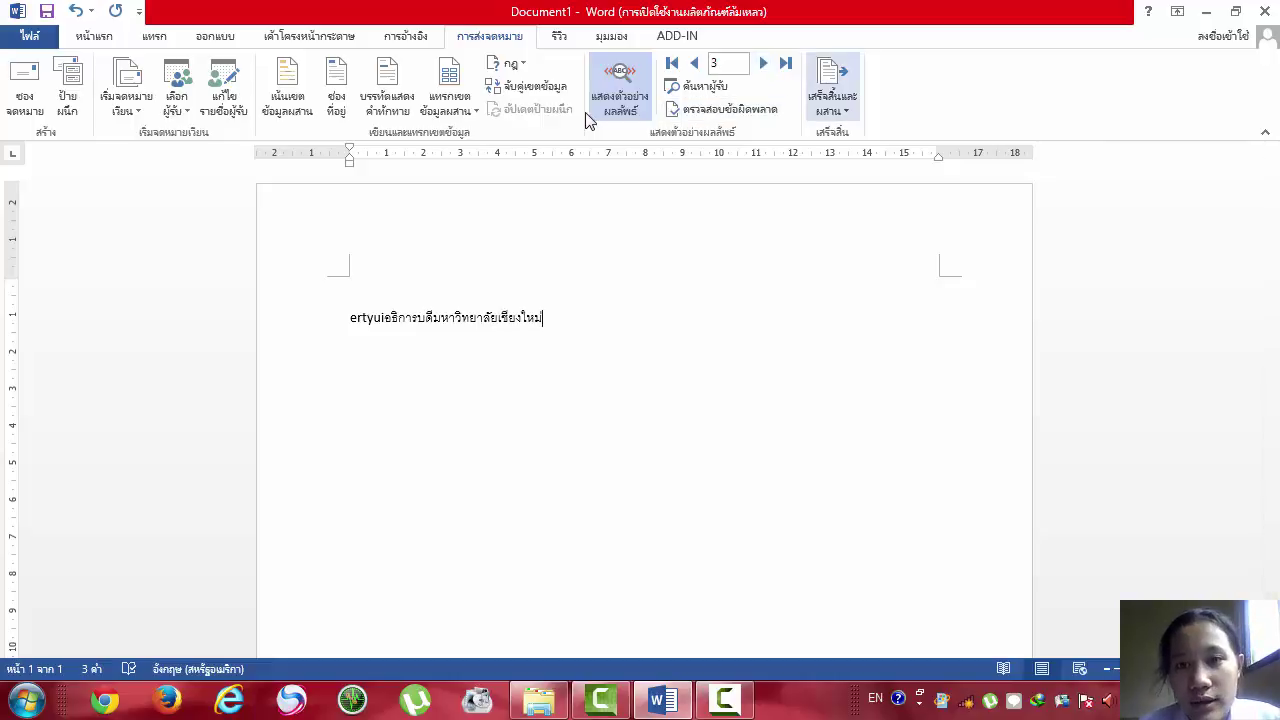
Merge all records to the printer, cancel the Print dialog, and reopen Finish & Merge.
key(Return)
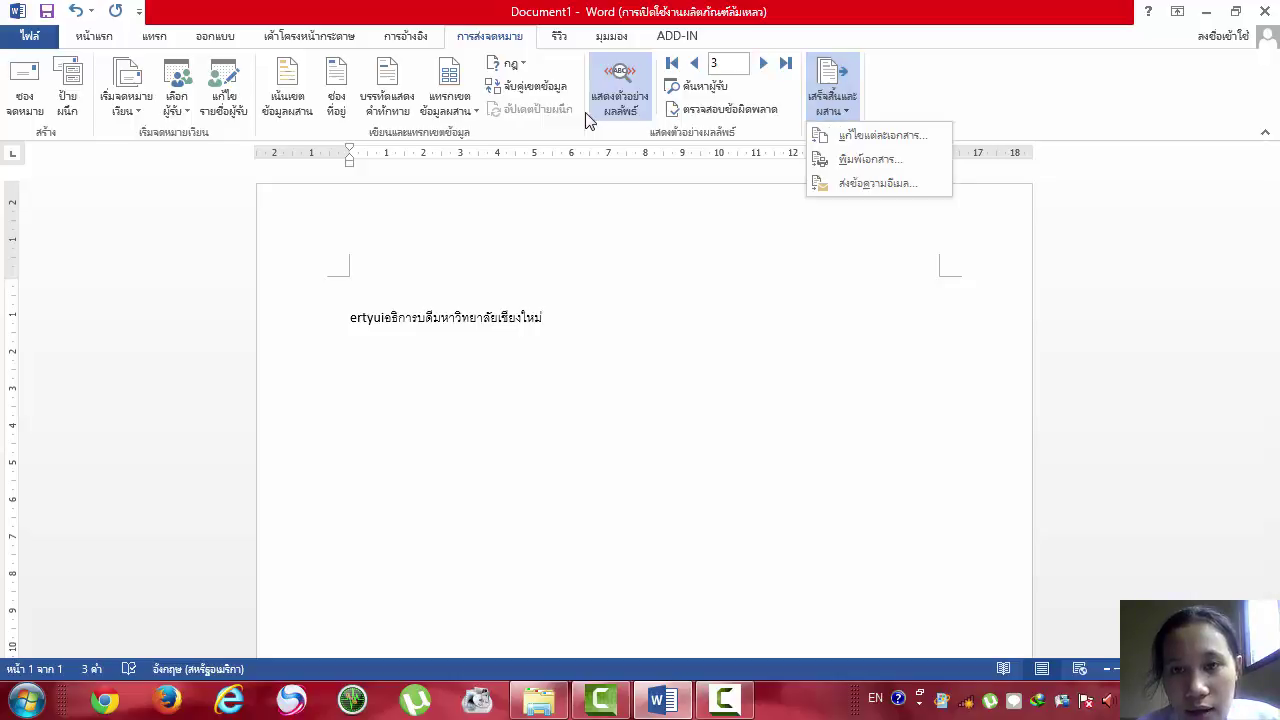
key(Down)
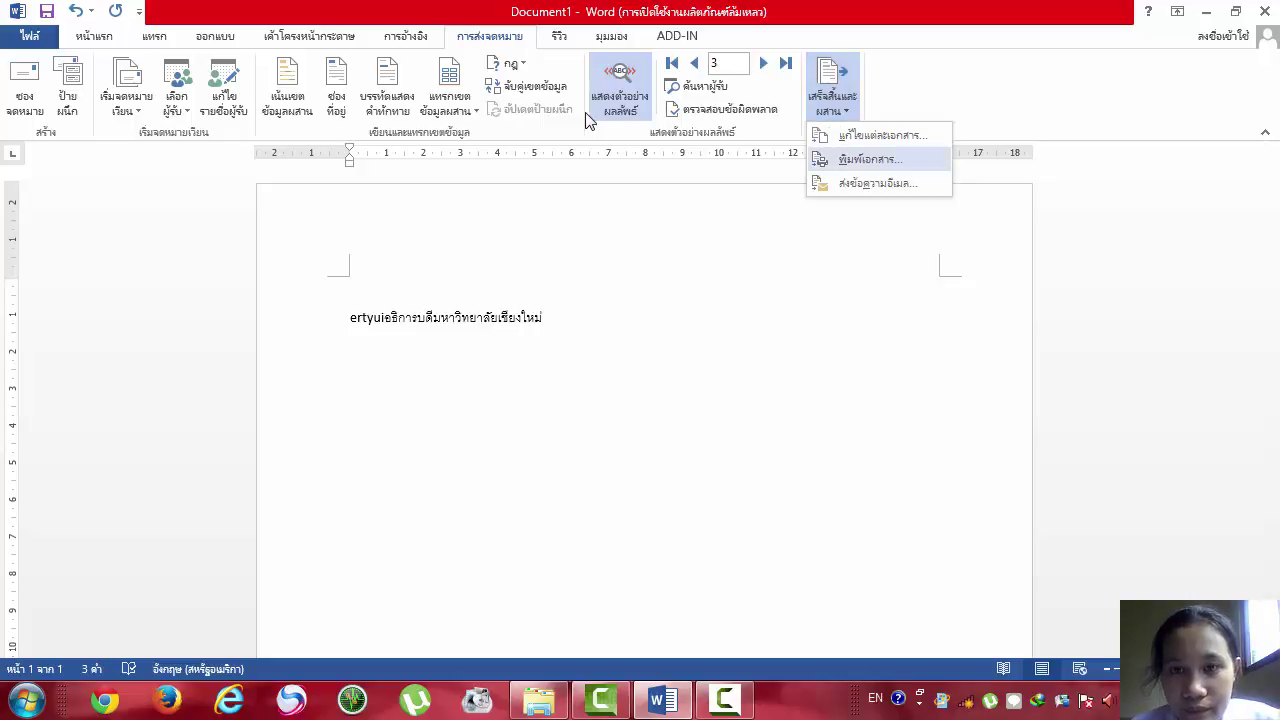
key(Return)
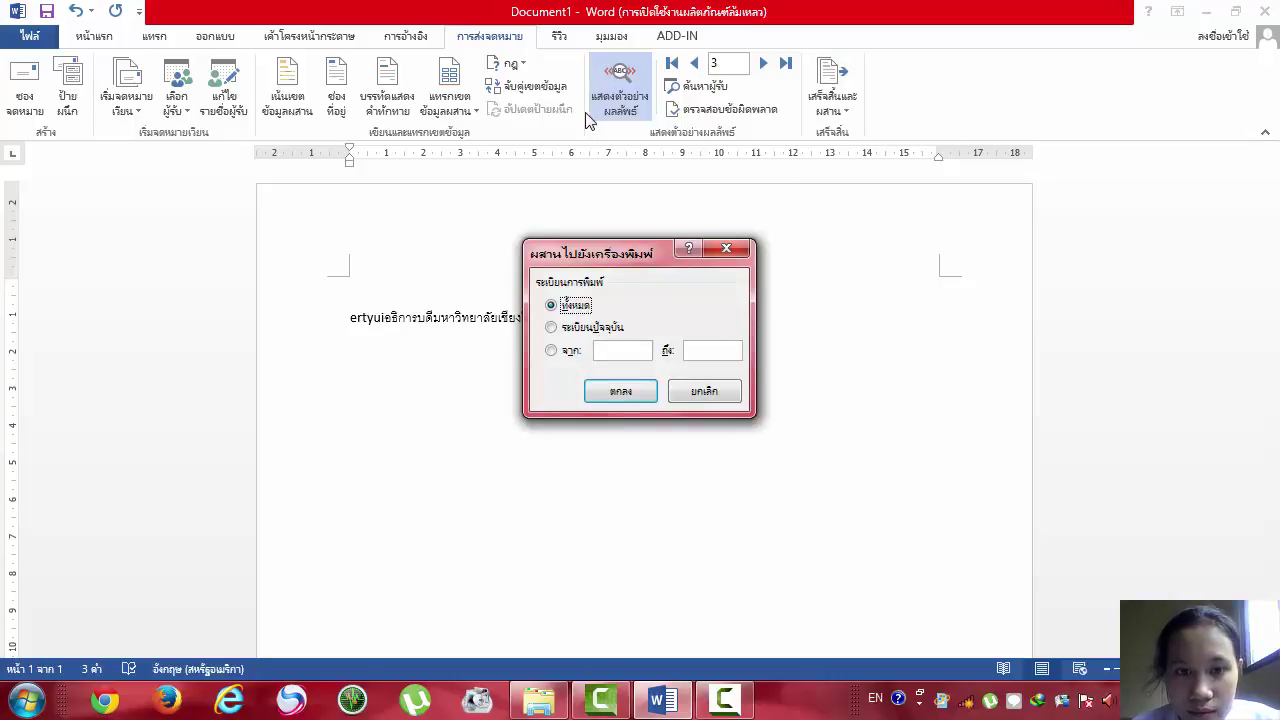
key(Tab)
key(Return)
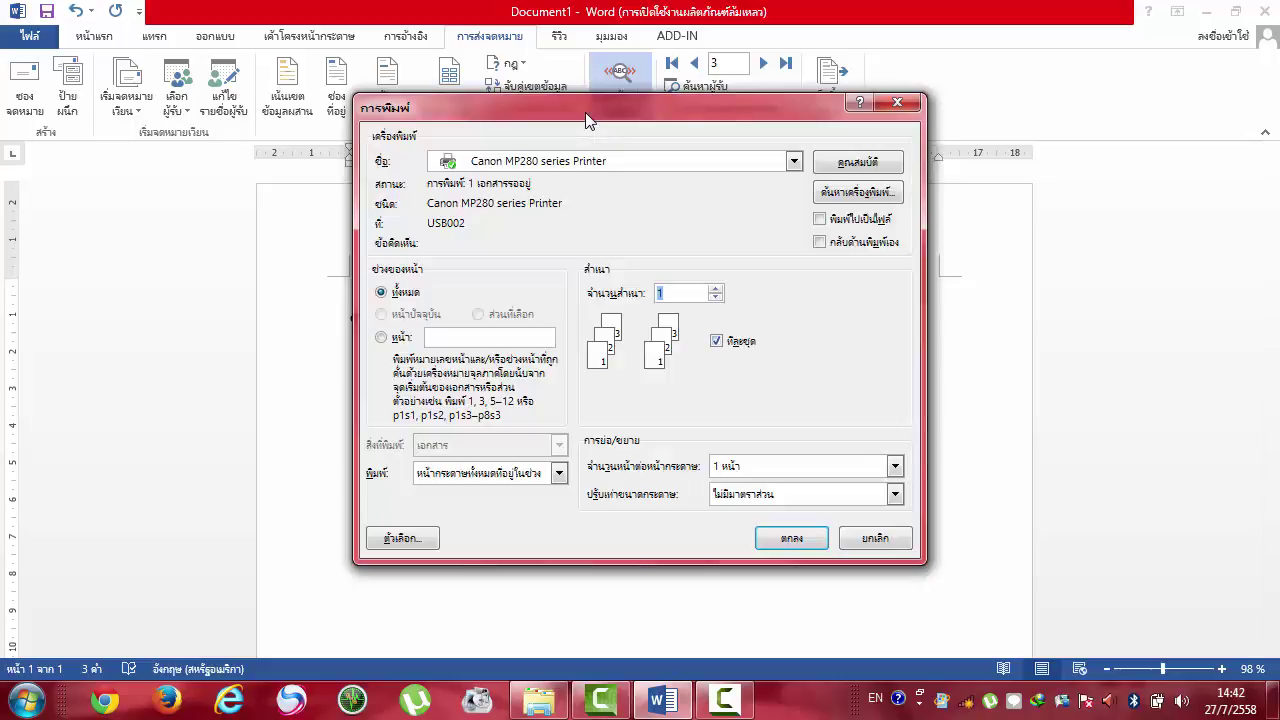
key(Escape)
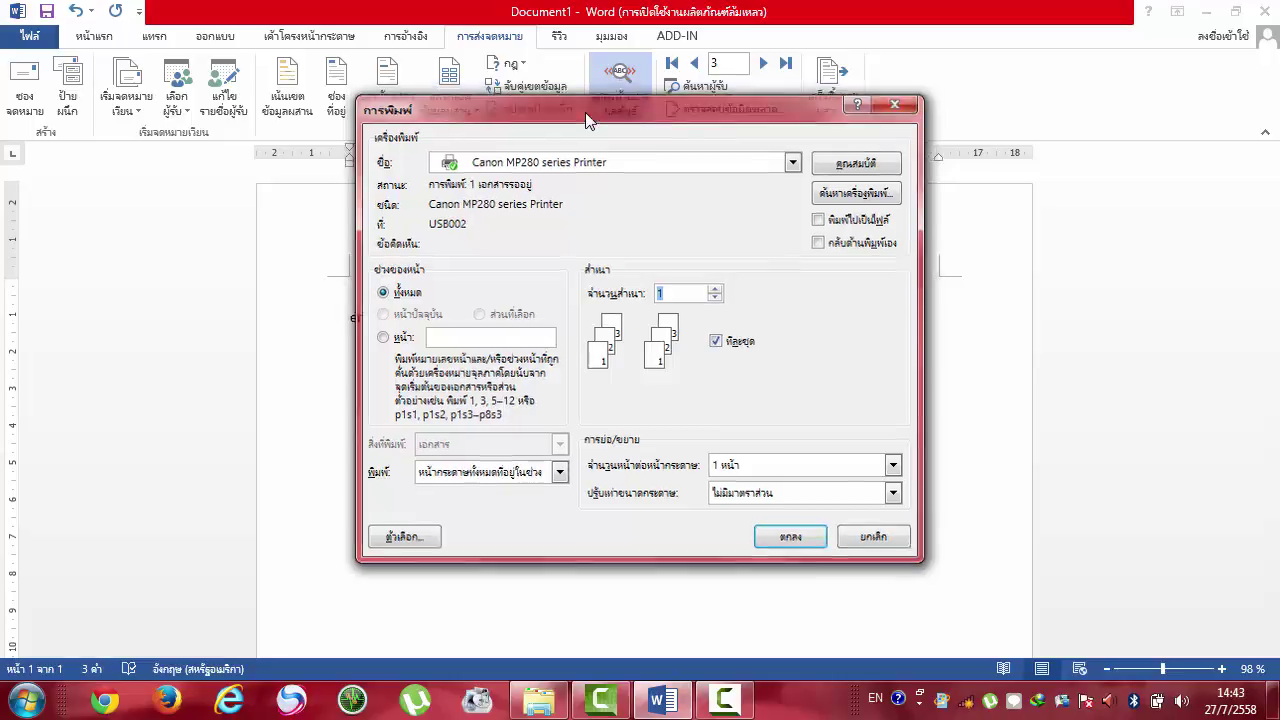
key(alt+m)
key(f)
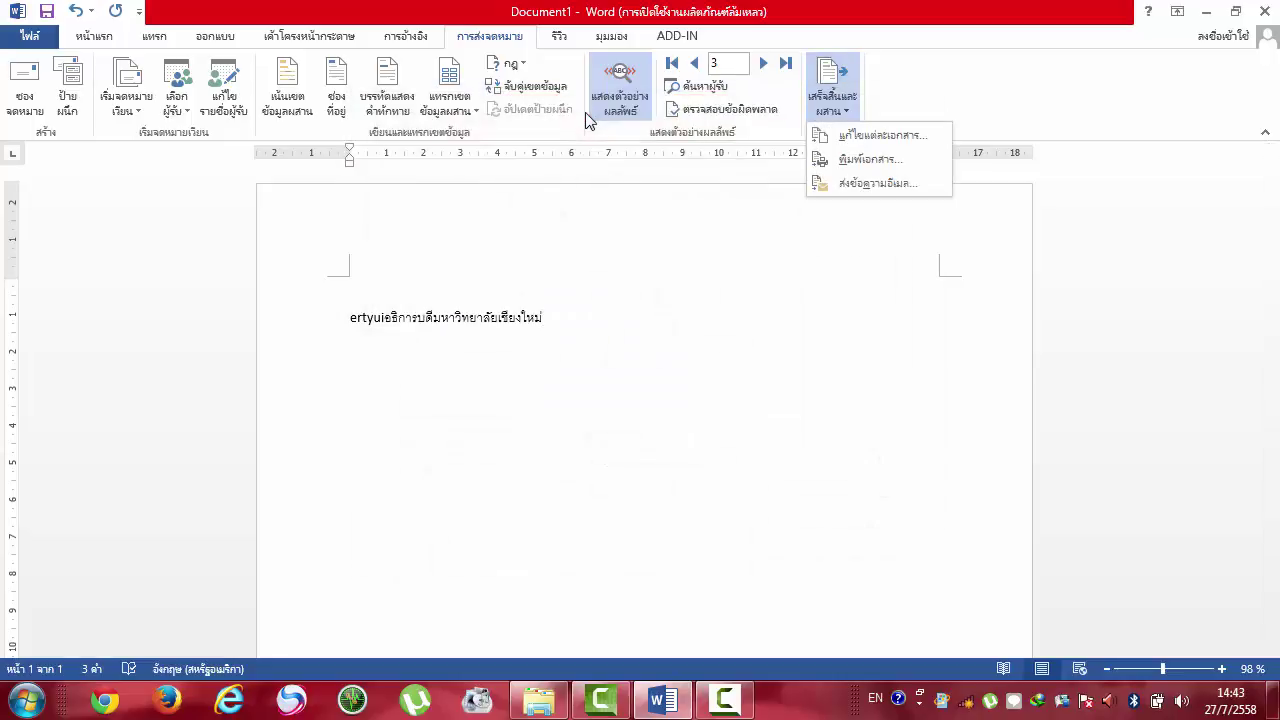
Merge all records into a new document via Edit Individual Documents (Alt+M, F, E).
key(Escape)
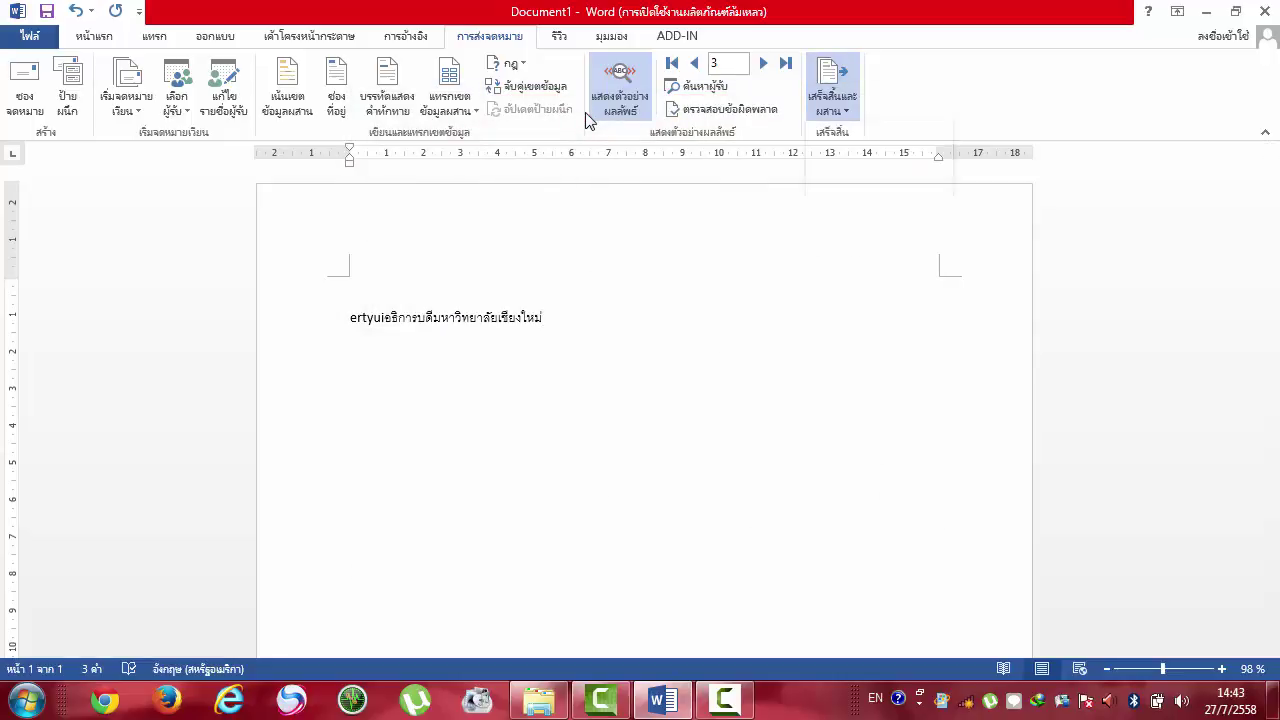
key(alt+m)
key(f)
key(e)
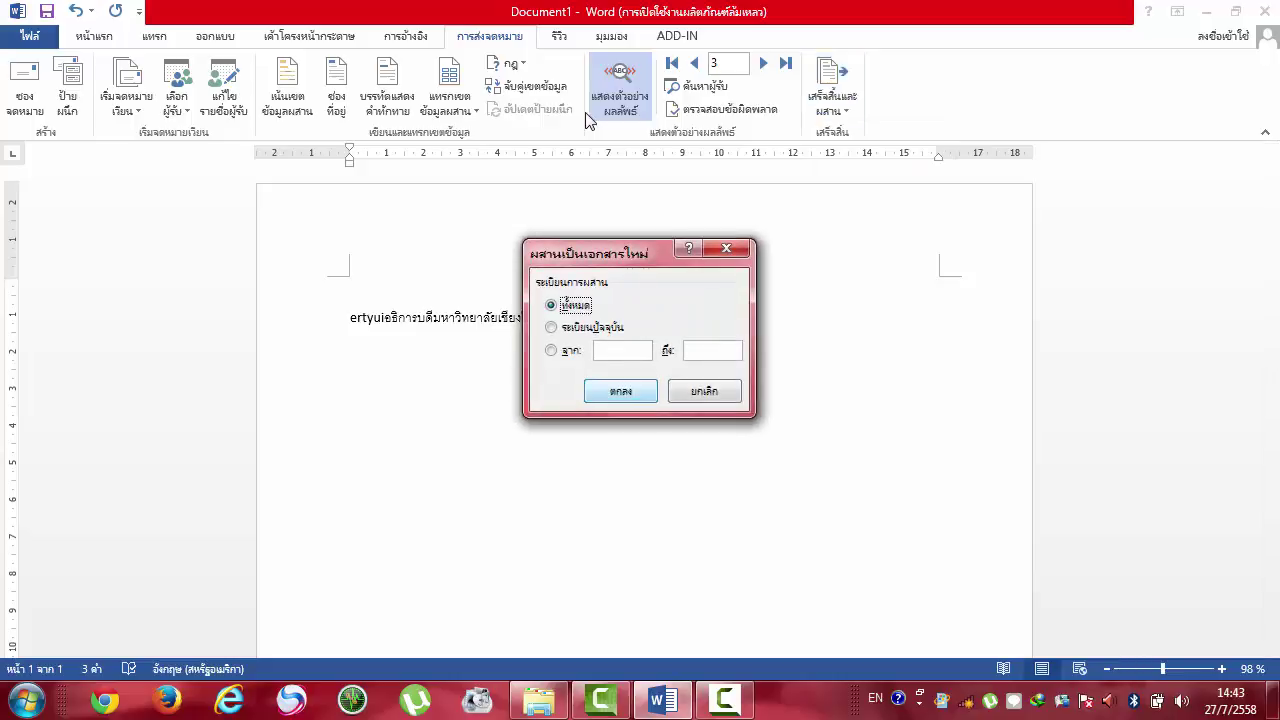
key(Return)
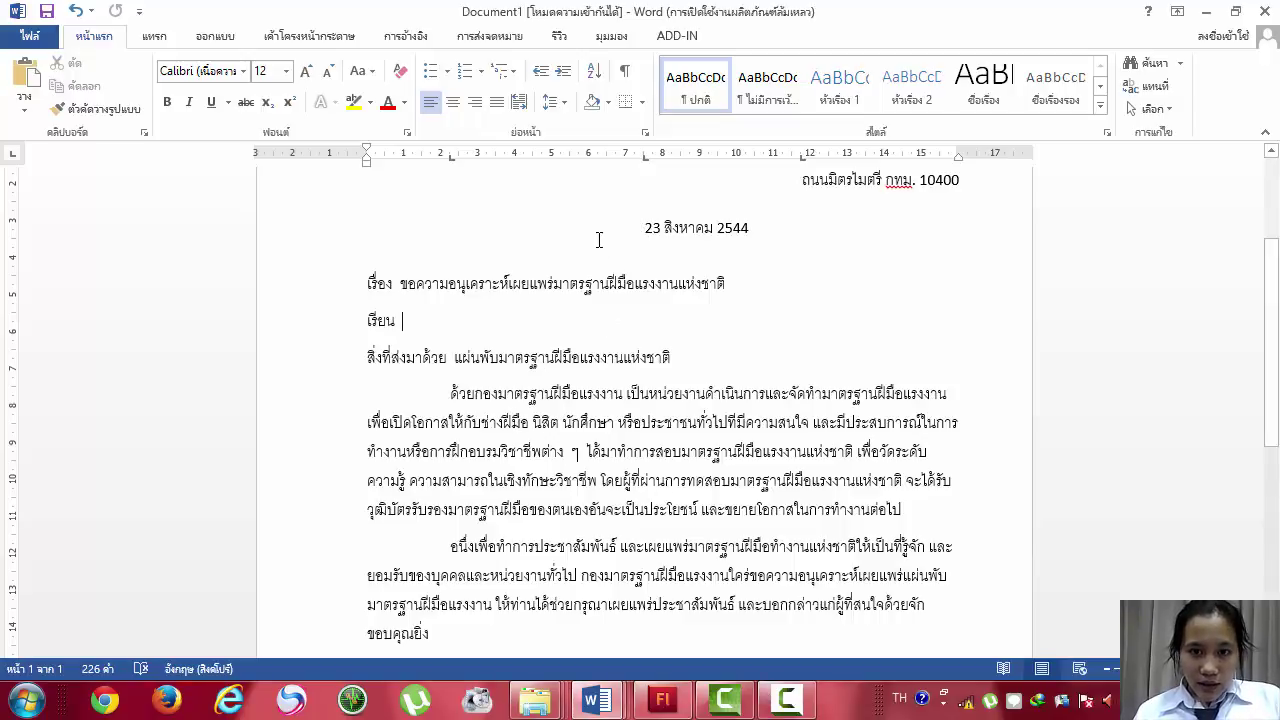
Click into the letter body, then start a mail merge from Mailings and choose its document type.
drag(600, 240, 793, 472)
click(793, 474)
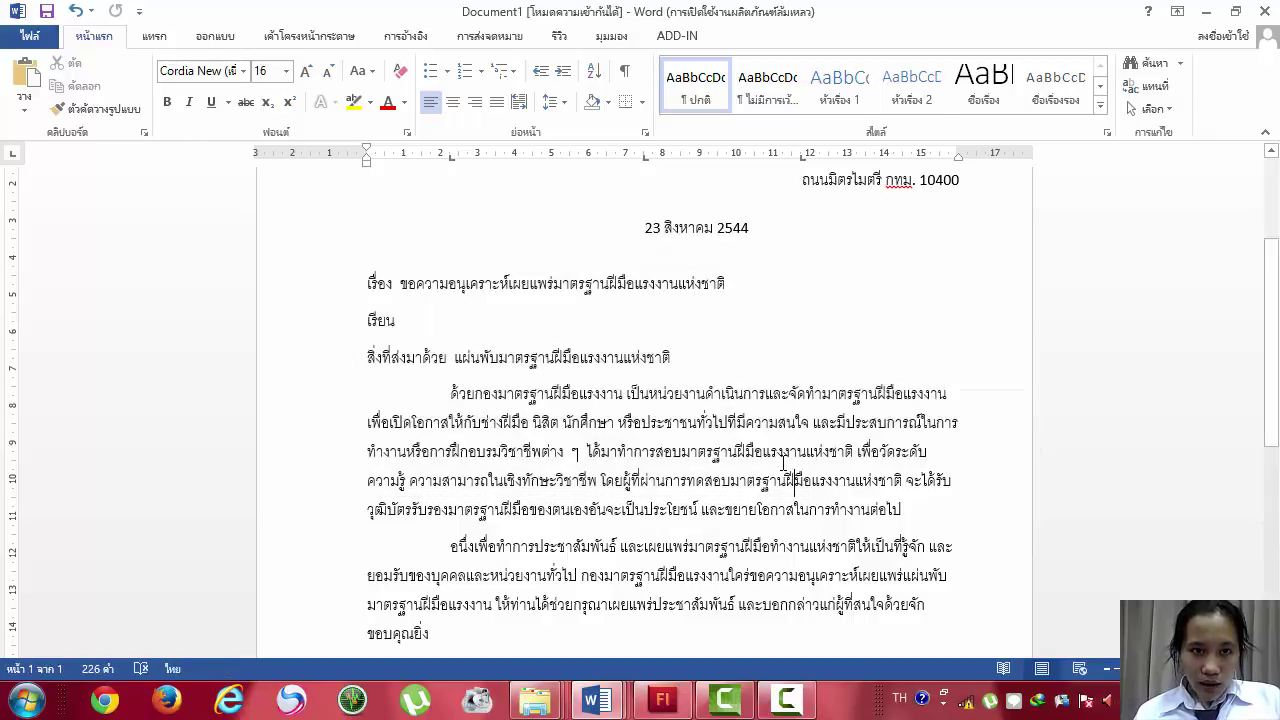
click(503, 42)
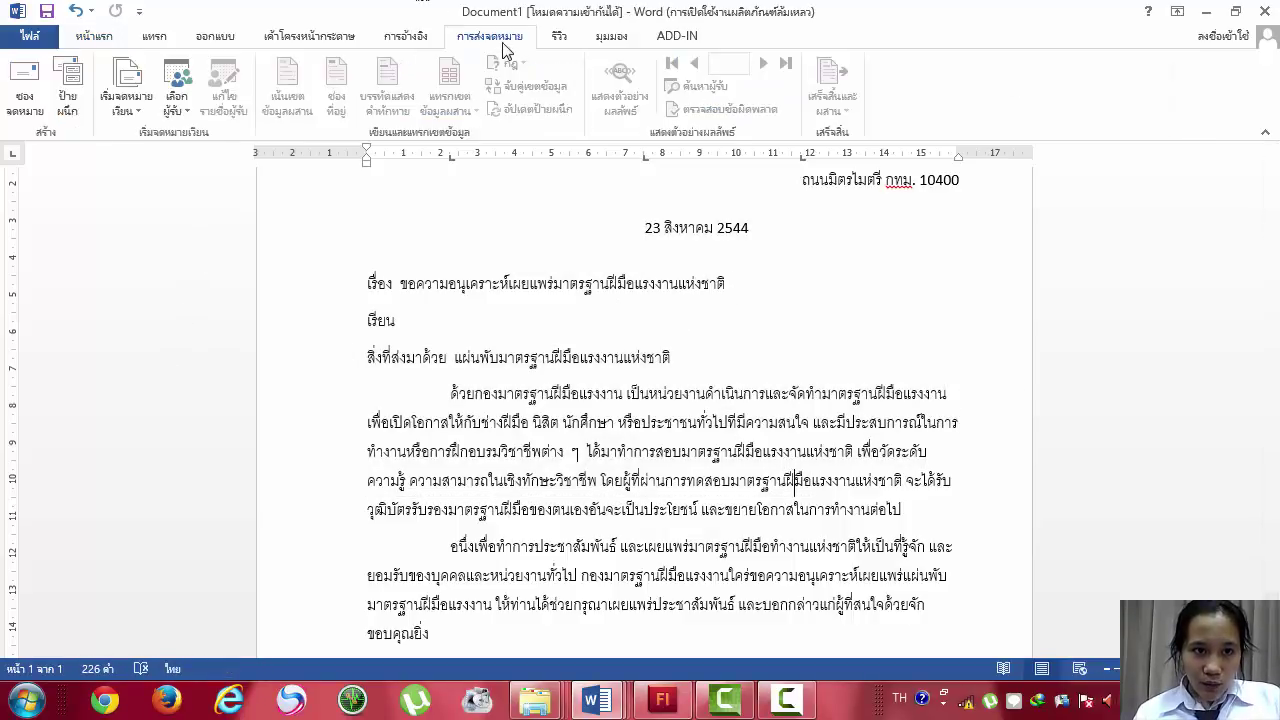
click(122, 112)
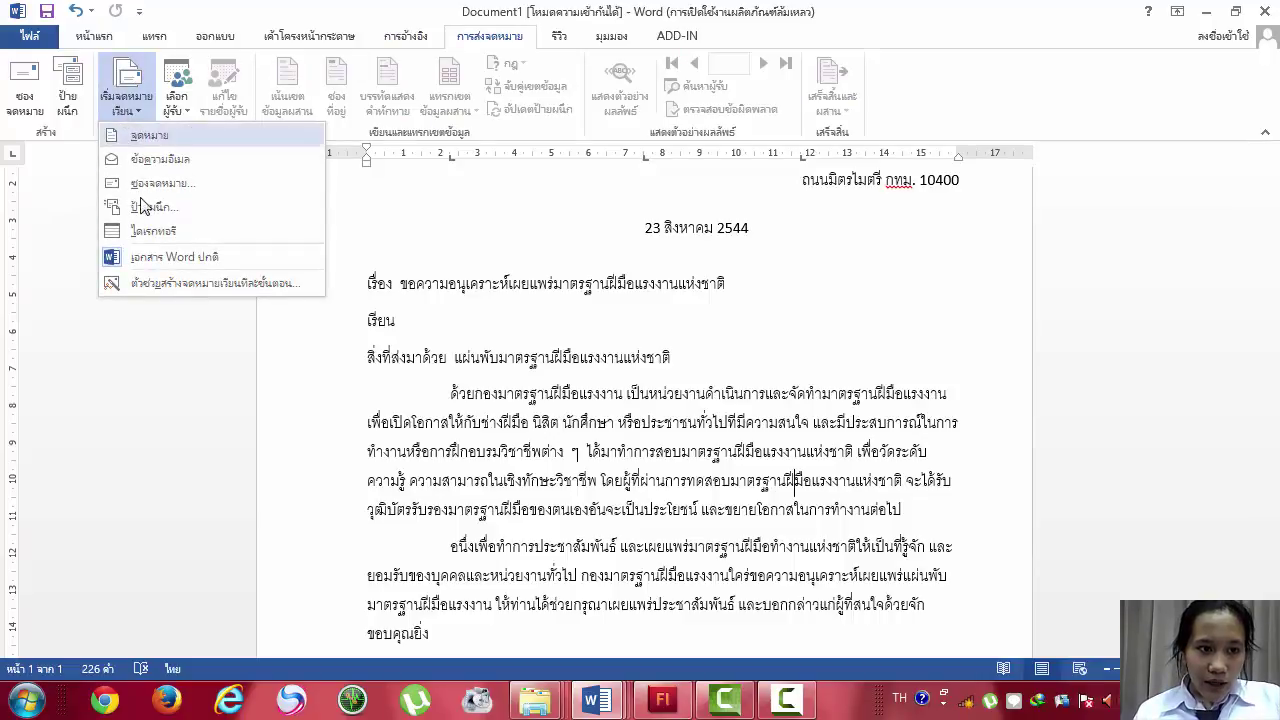
click(165, 258)
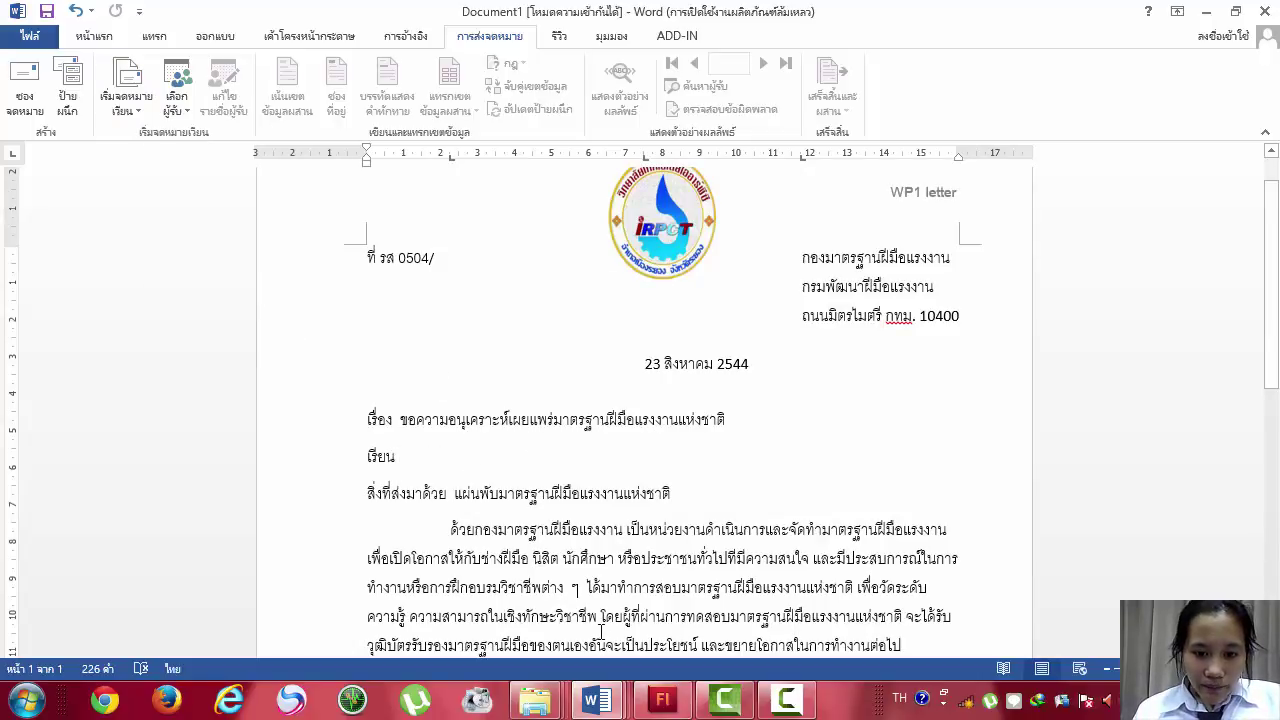
click(597, 700)
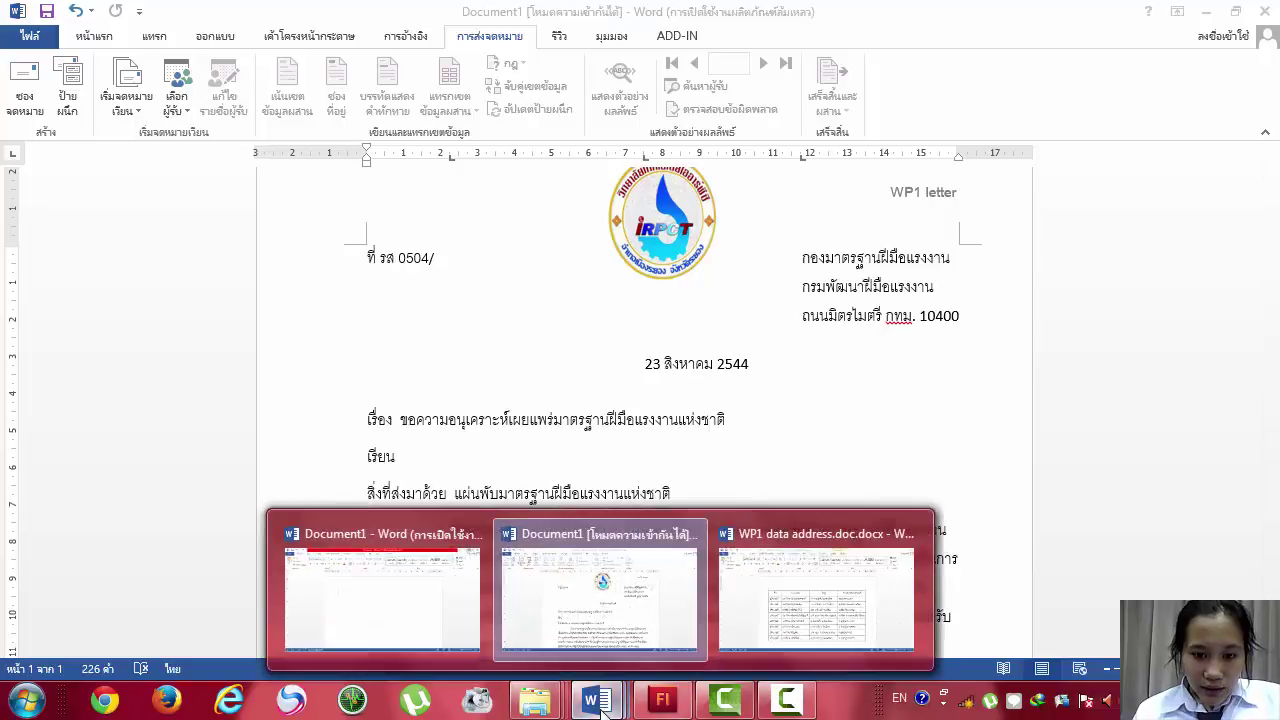
click(730, 600)
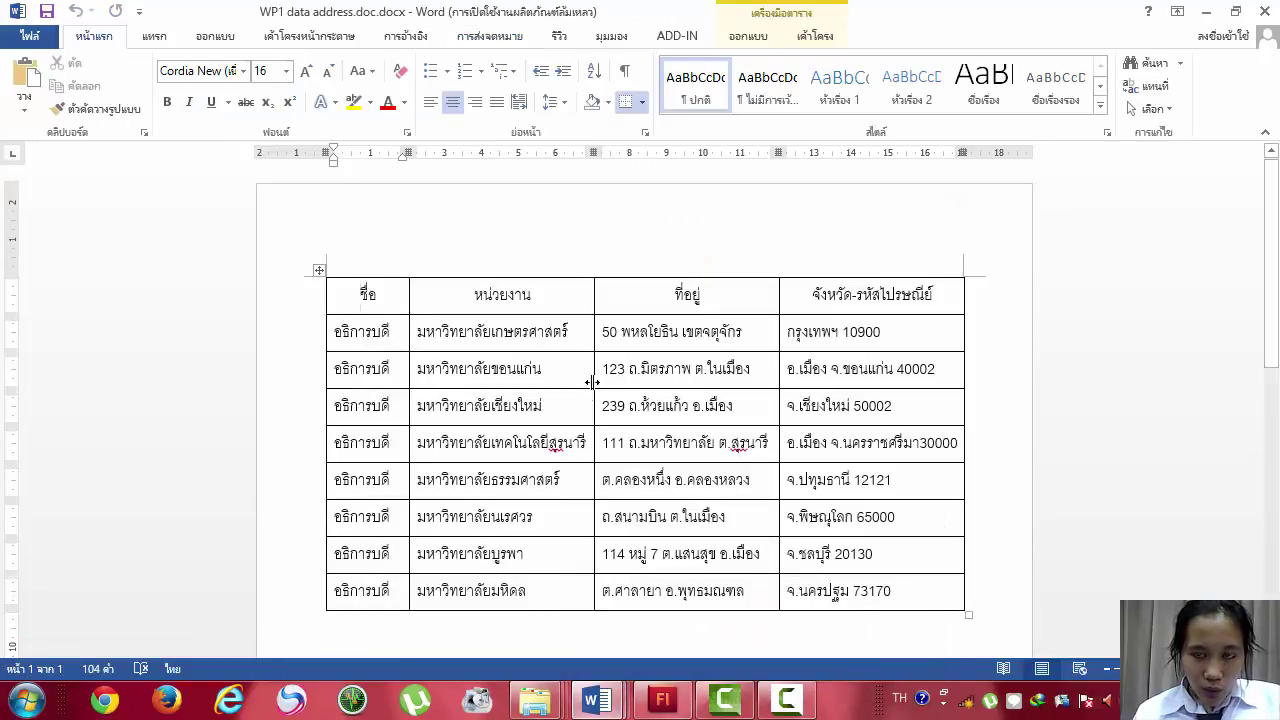
click(597, 700)
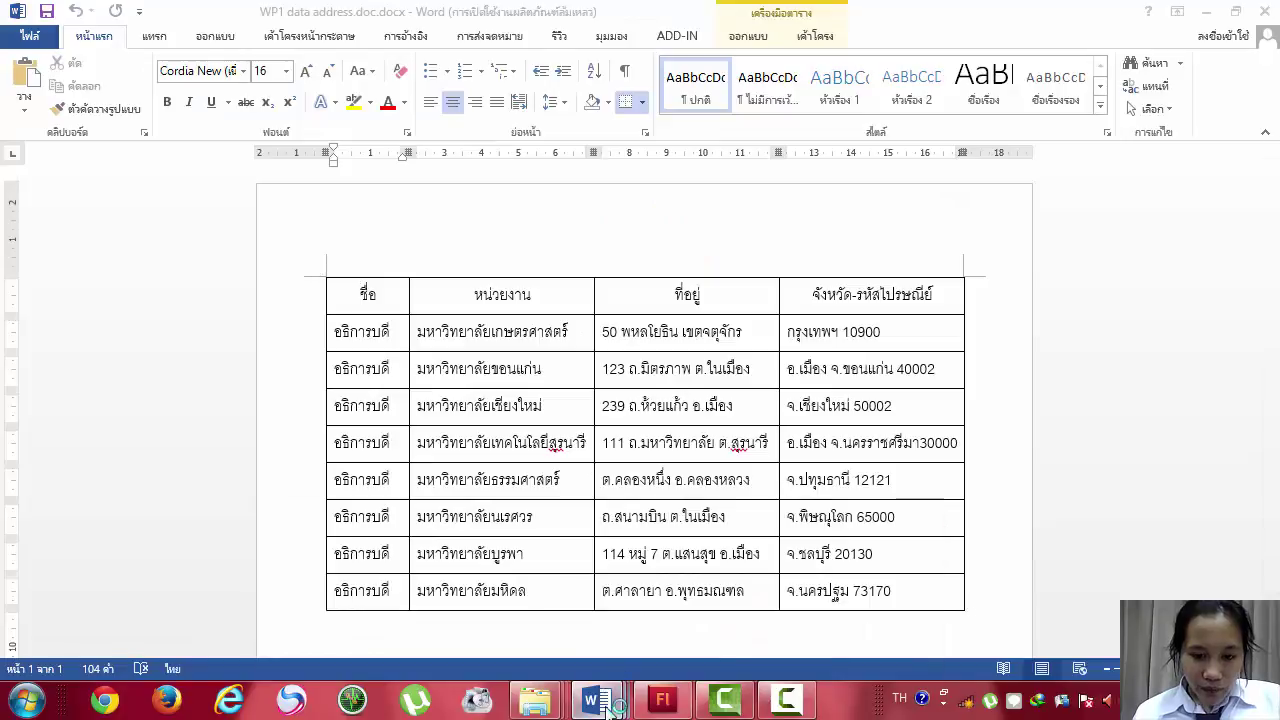
click(539, 610)
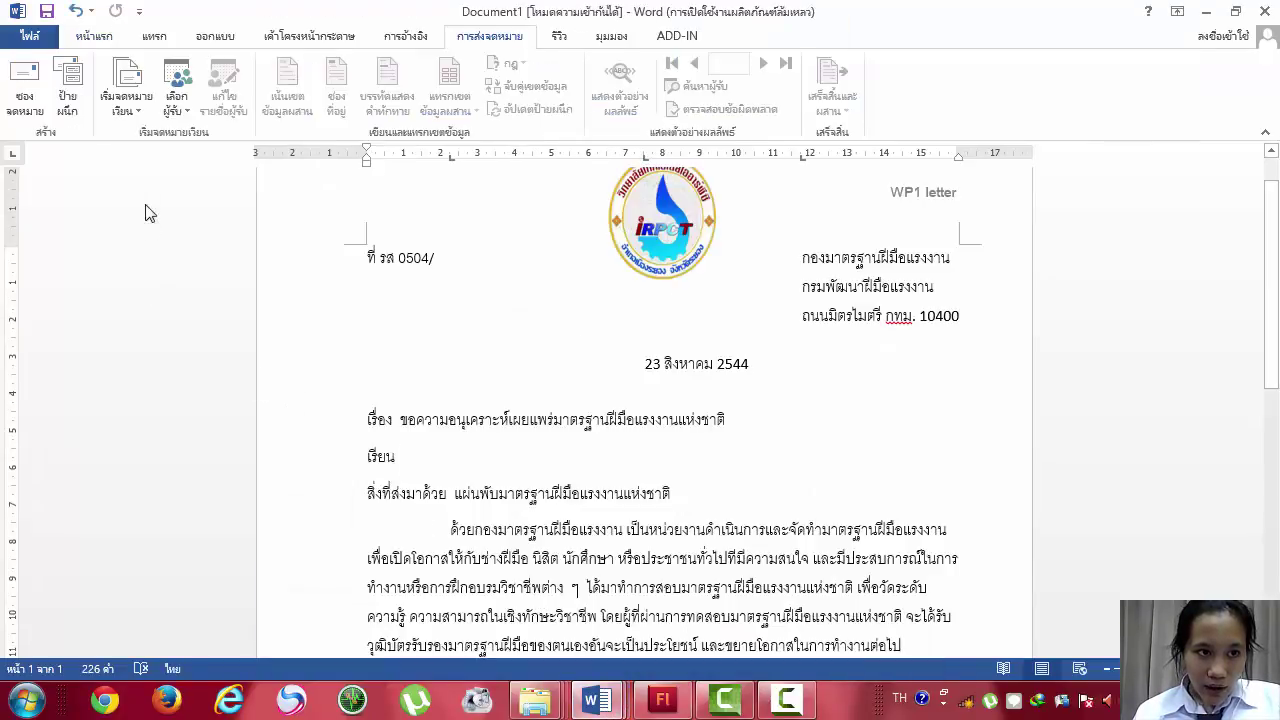
Use the existing list WP1 data address.doc.docx from Desktop > จดหมายเวียน as the letter's recipients.
click(178, 97)
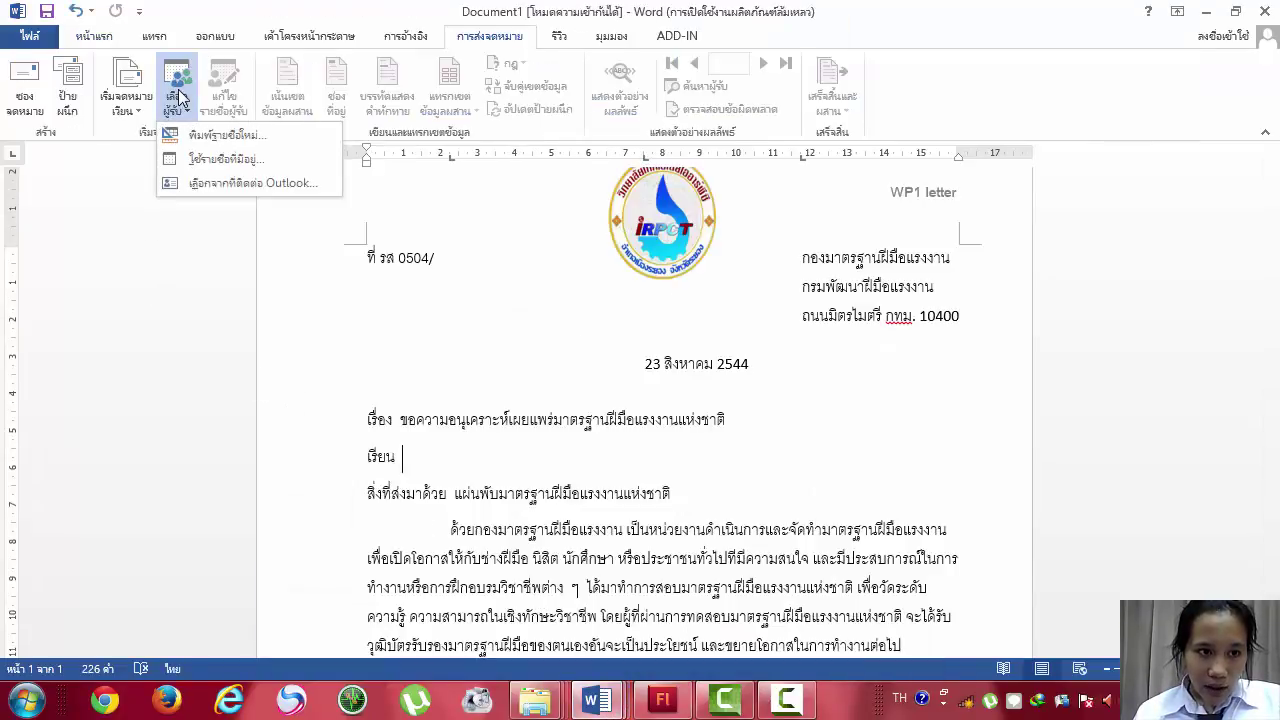
click(208, 160)
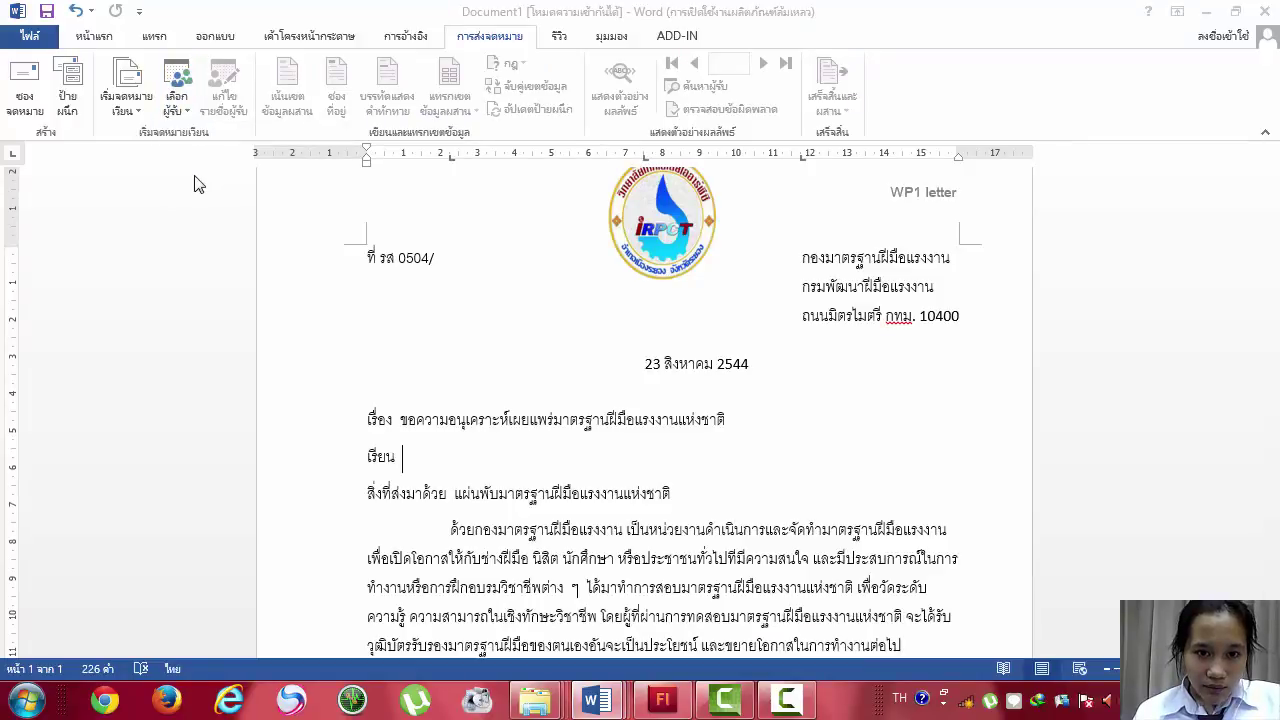
scroll(90, 220, up, 2)
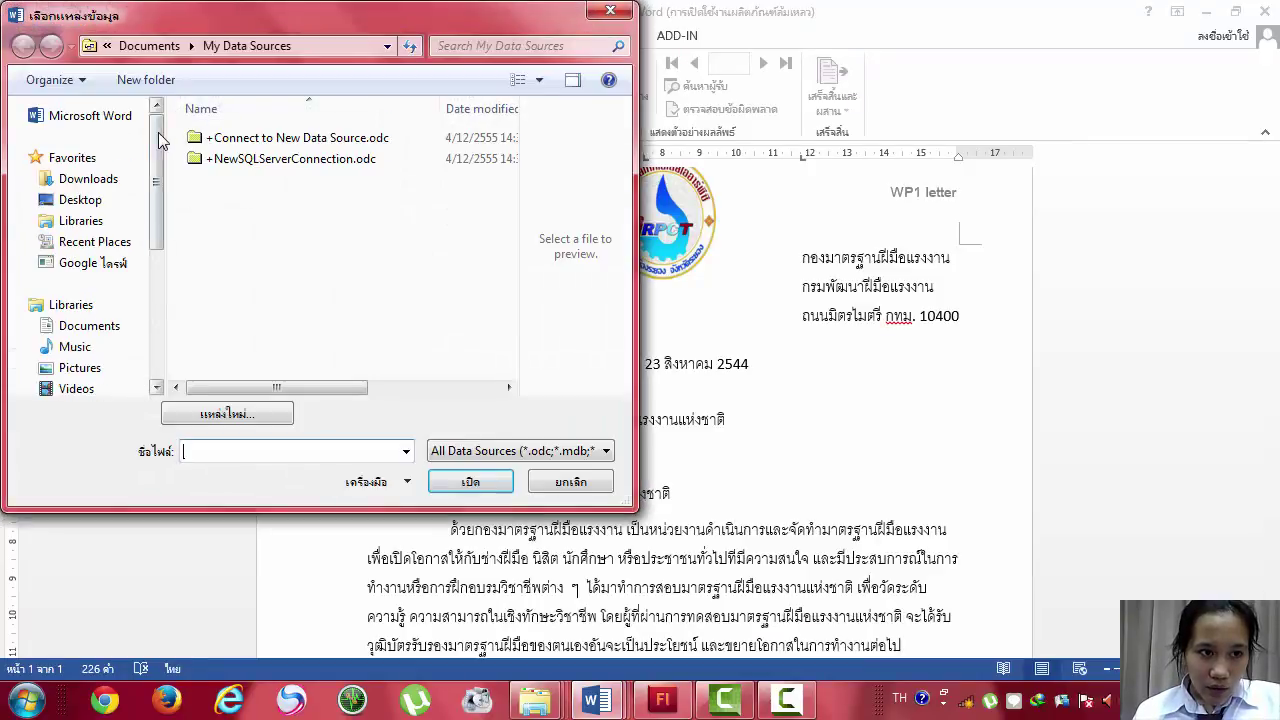
click(80, 200)
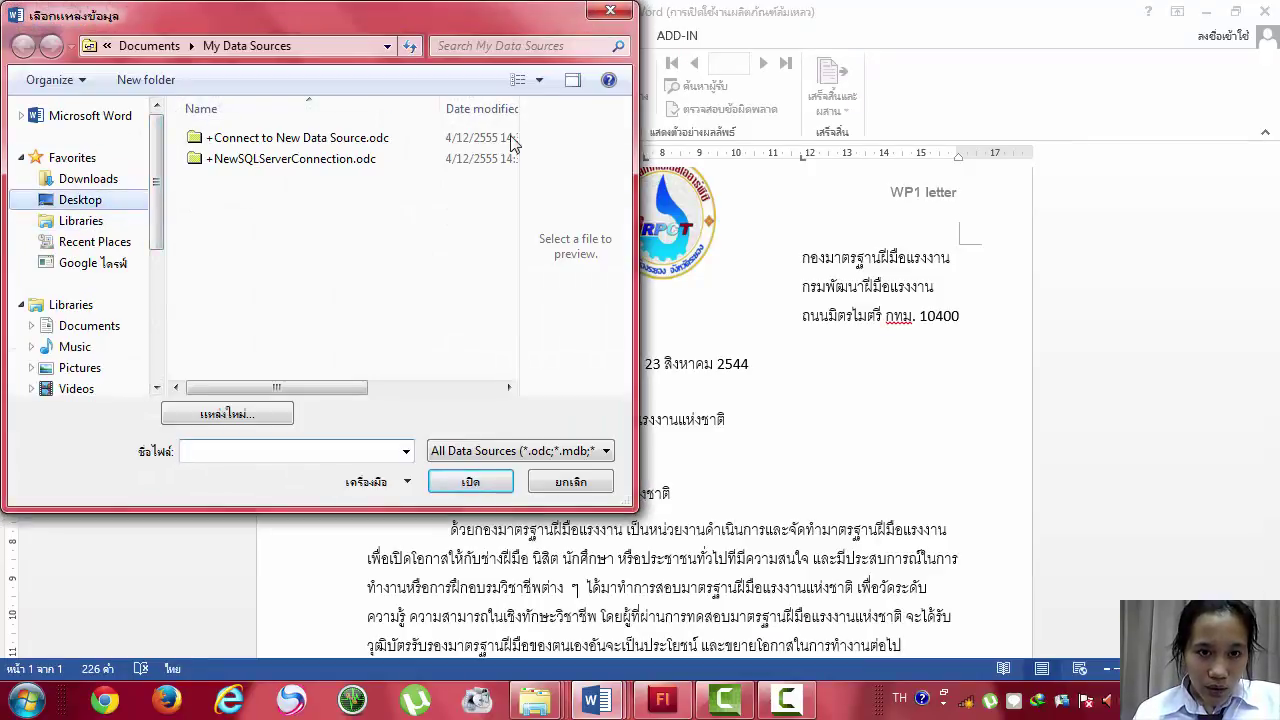
scroll(509, 203, down, 5)
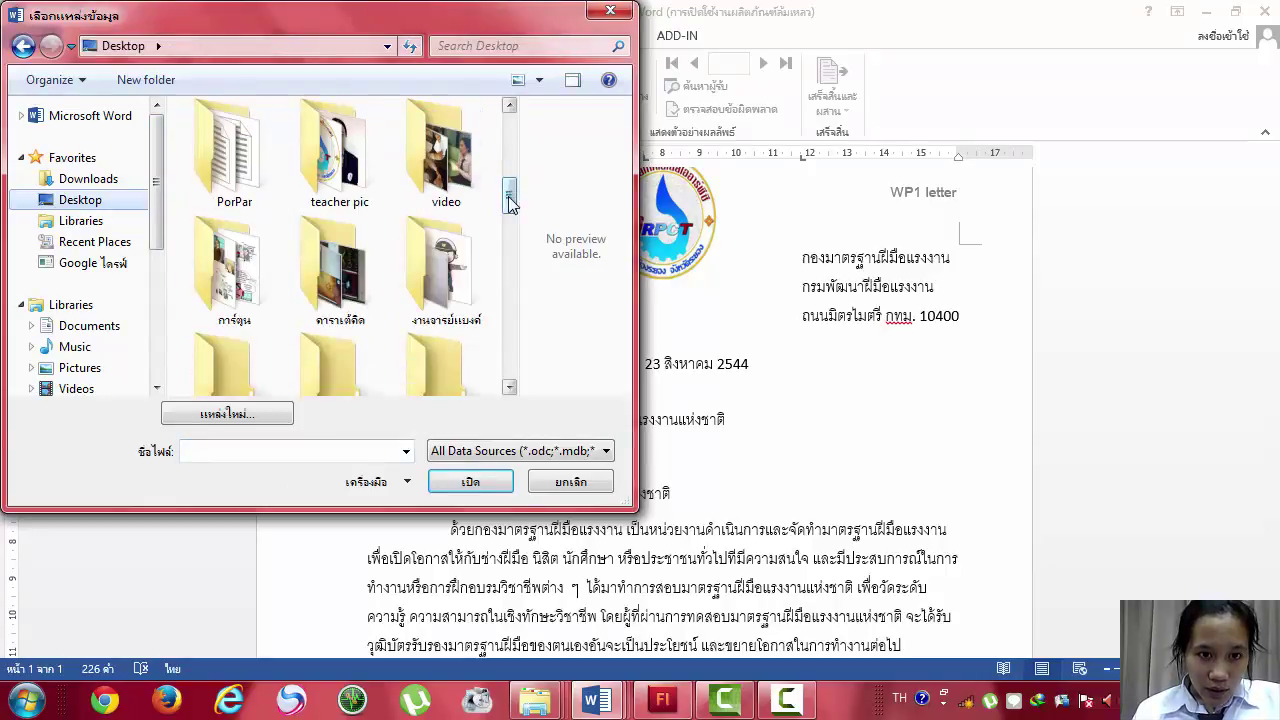
scroll(509, 203, down, 2)
scroll(509, 205, down, 2)
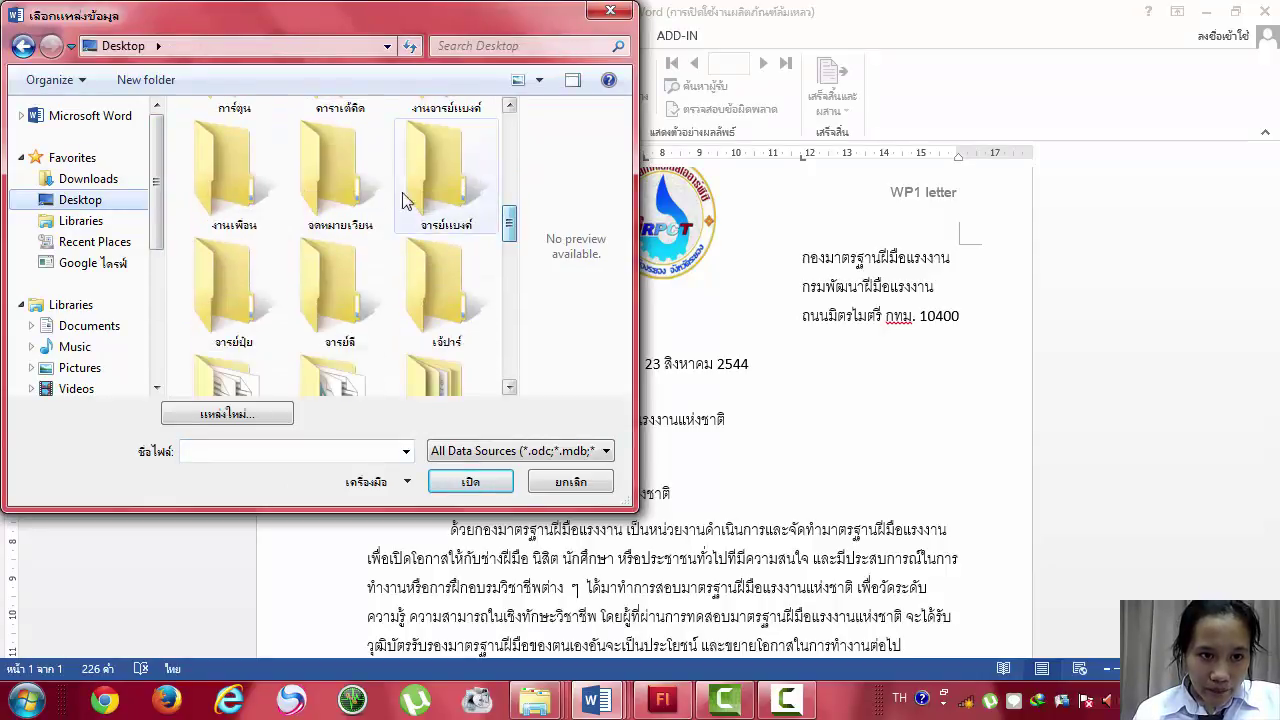
click(340, 197)
double_click(340, 197)
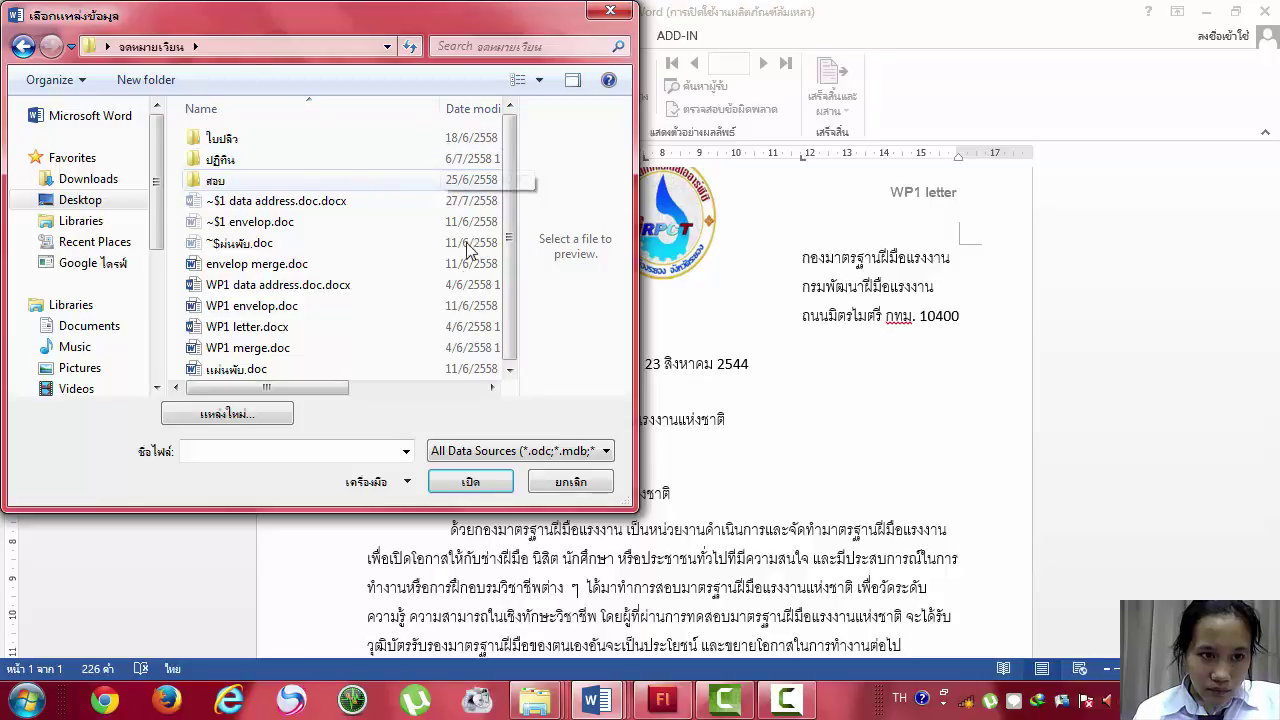
scroll(507, 276, down, 1)
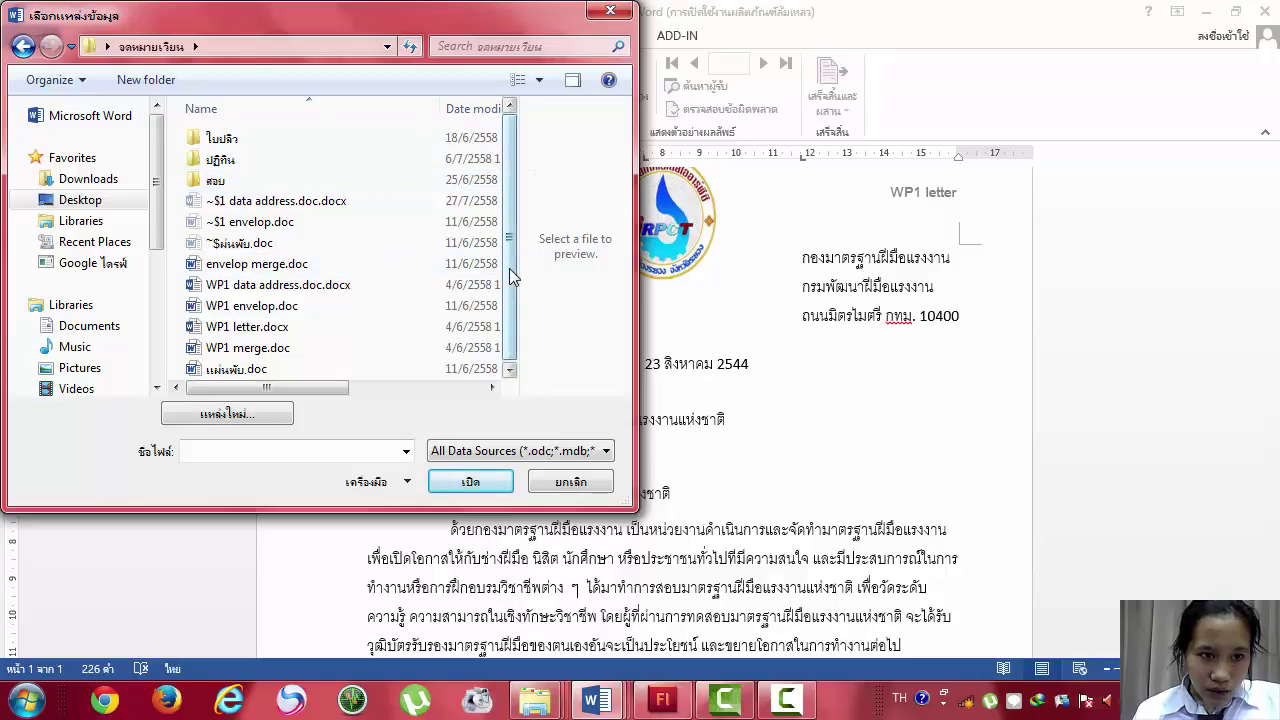
click(266, 287)
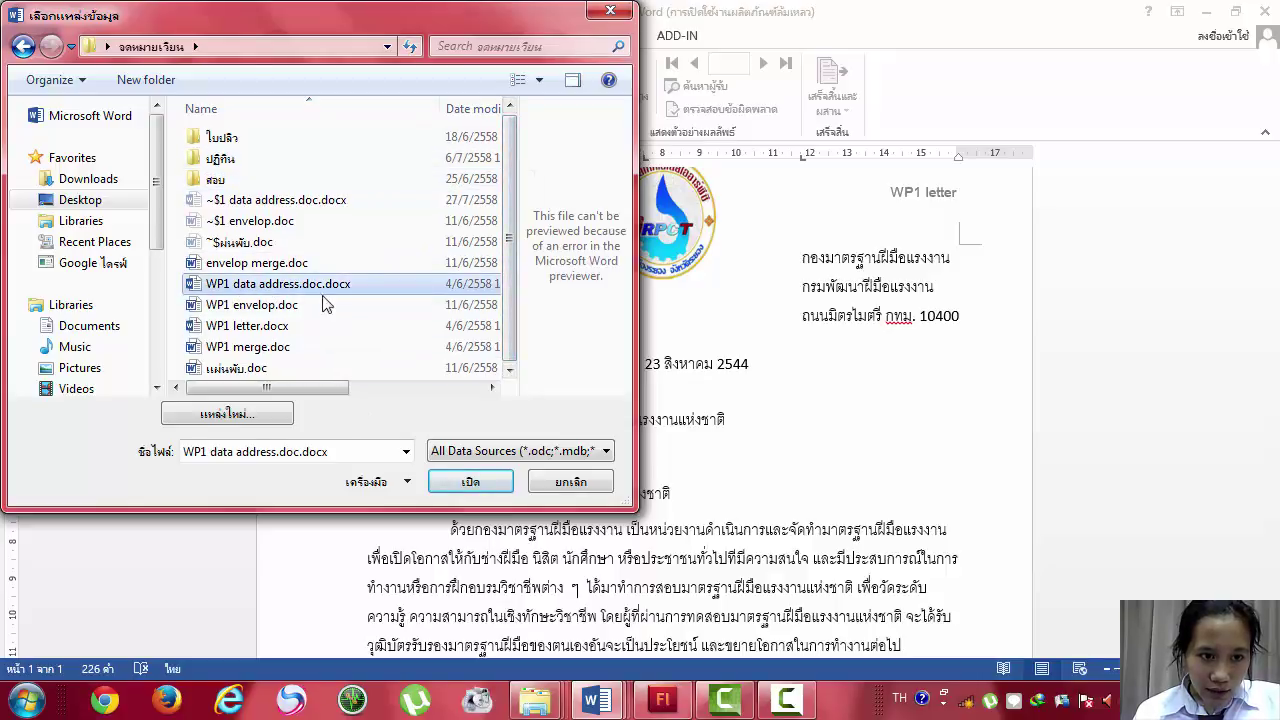
click(472, 482)
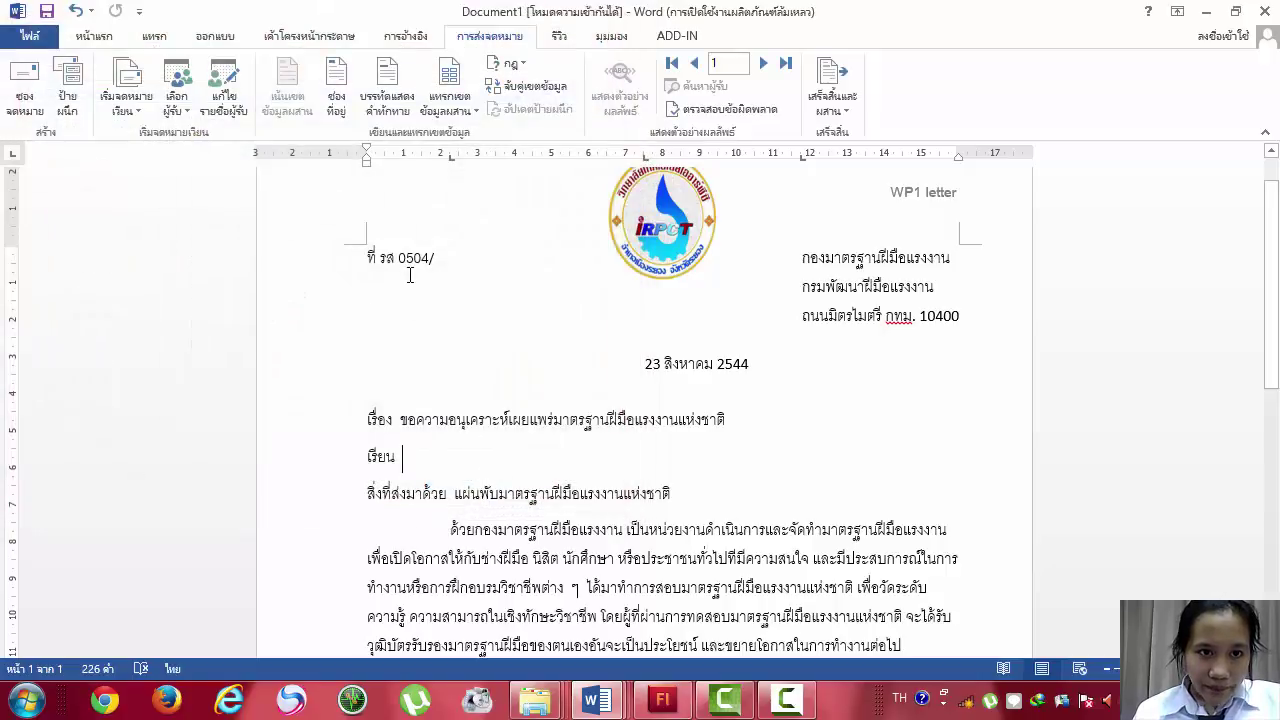
Insert the «ชื่อ» and then «หน่วยงาน» merge fields after เรียน.
click(462, 113)
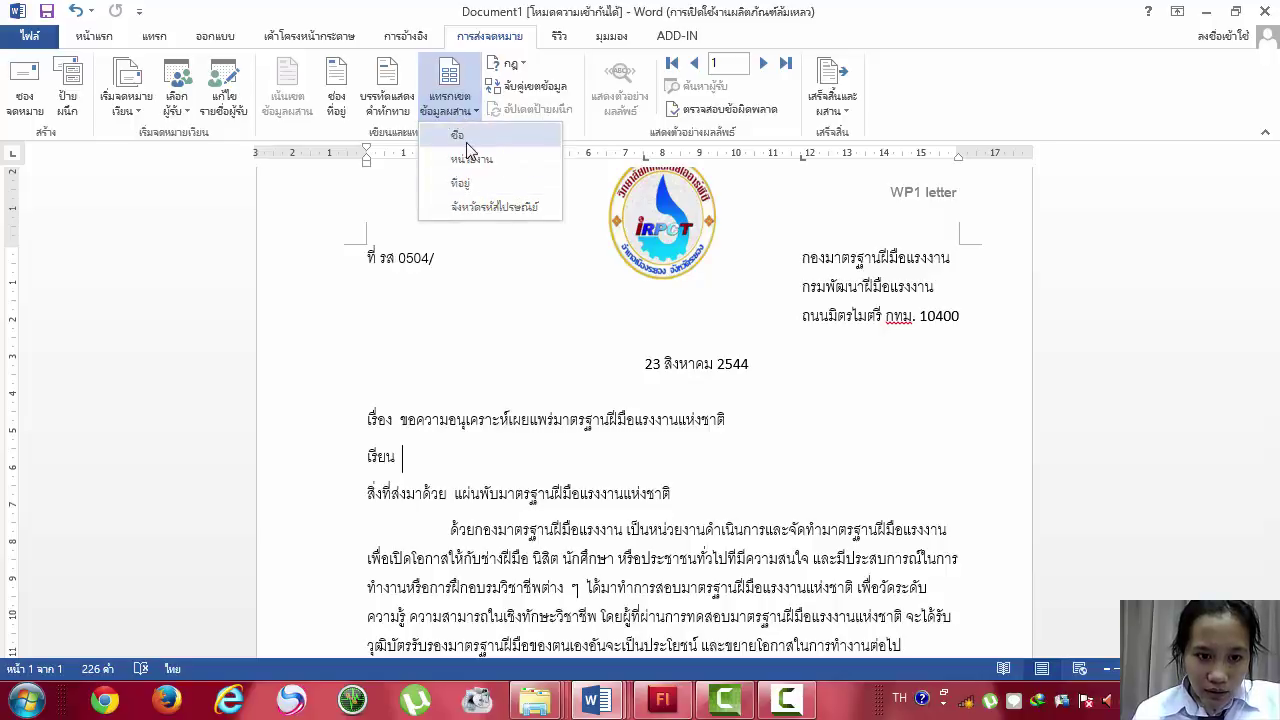
click(466, 142)
click(462, 110)
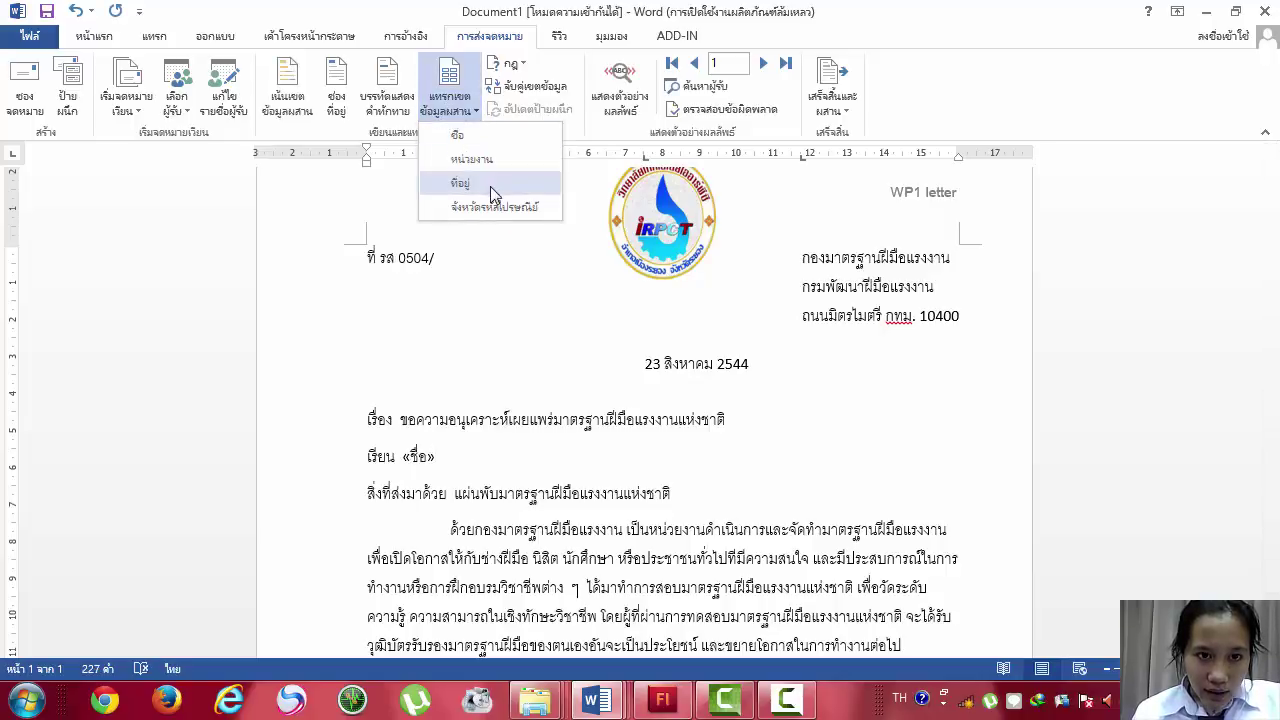
click(496, 160)
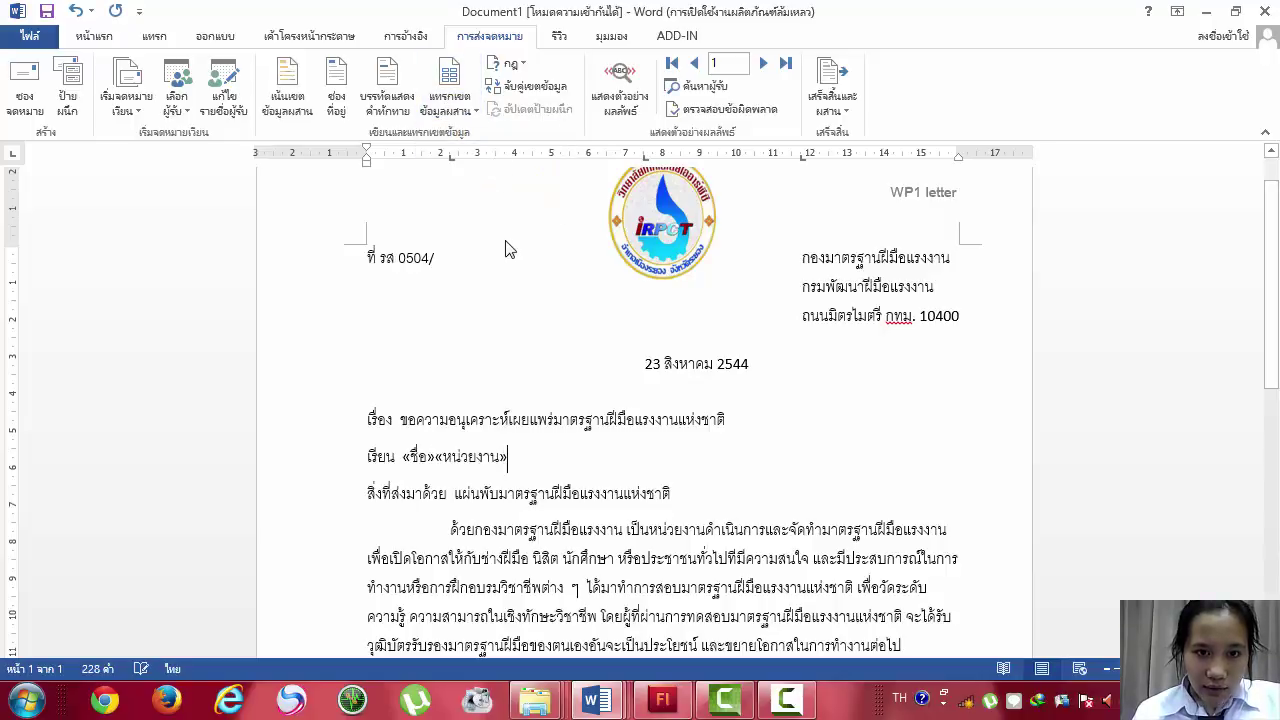
Turn on result preview and check the merged title and university name in the first record.
click(626, 80)
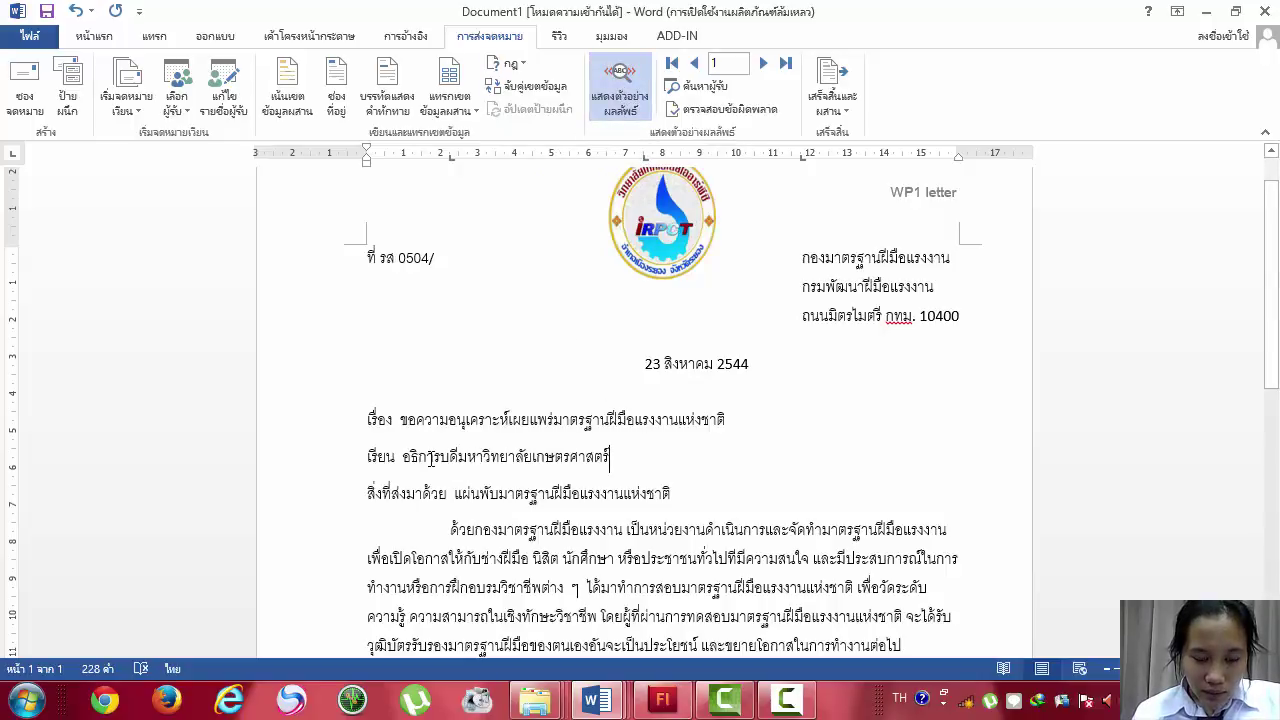
double_click(407, 457)
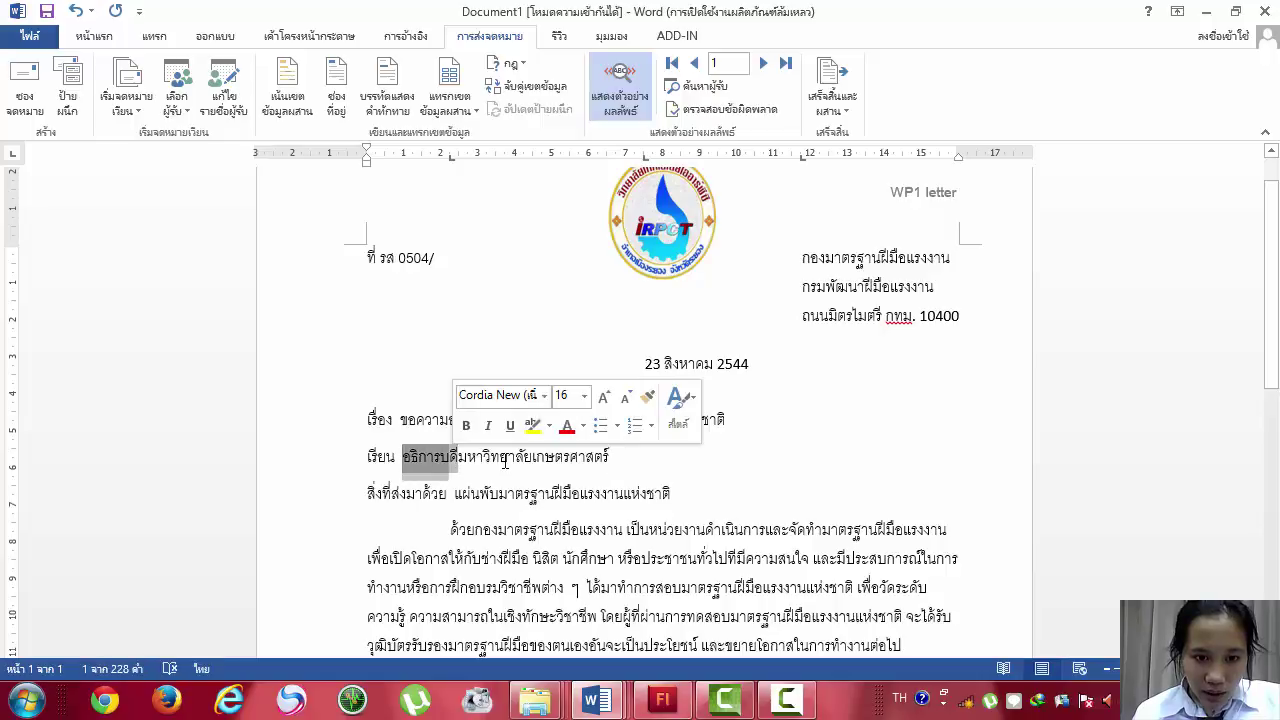
click(528, 457)
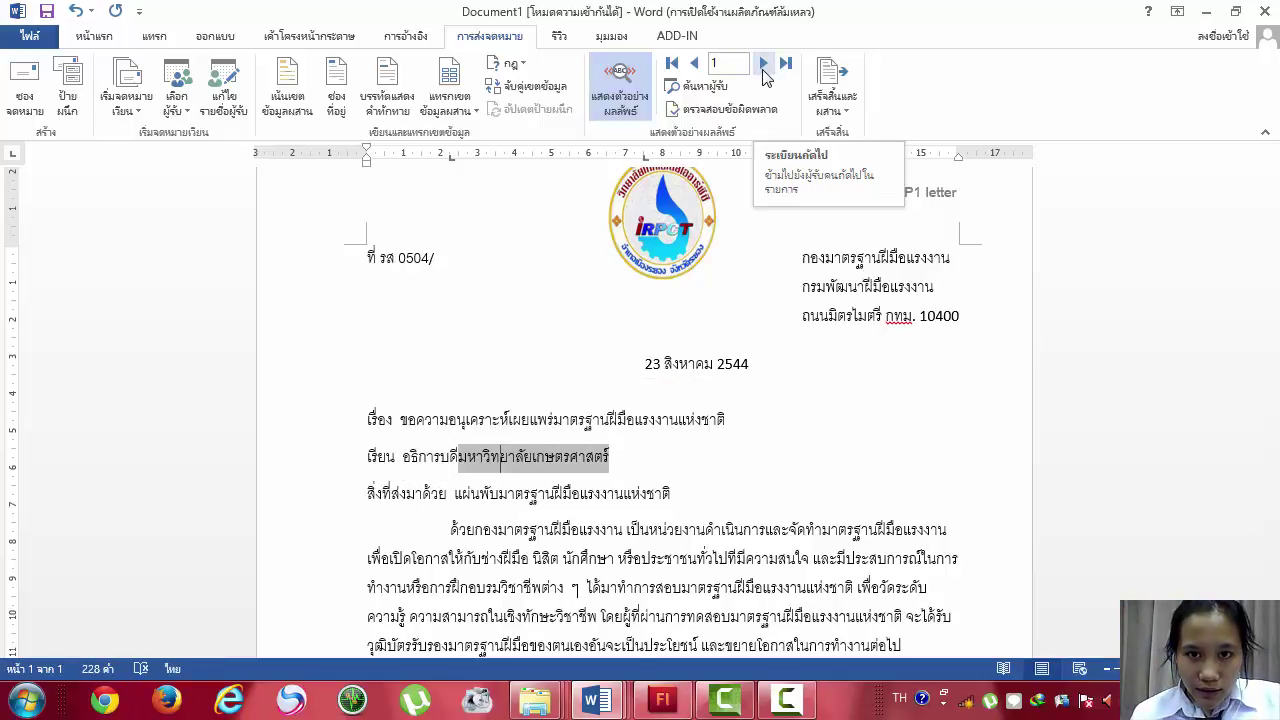
Step forward to record 4, addressed to อธิการบดีมหาวิทยาลัยเทคโนโลยีสุรนารี.
click(764, 64)
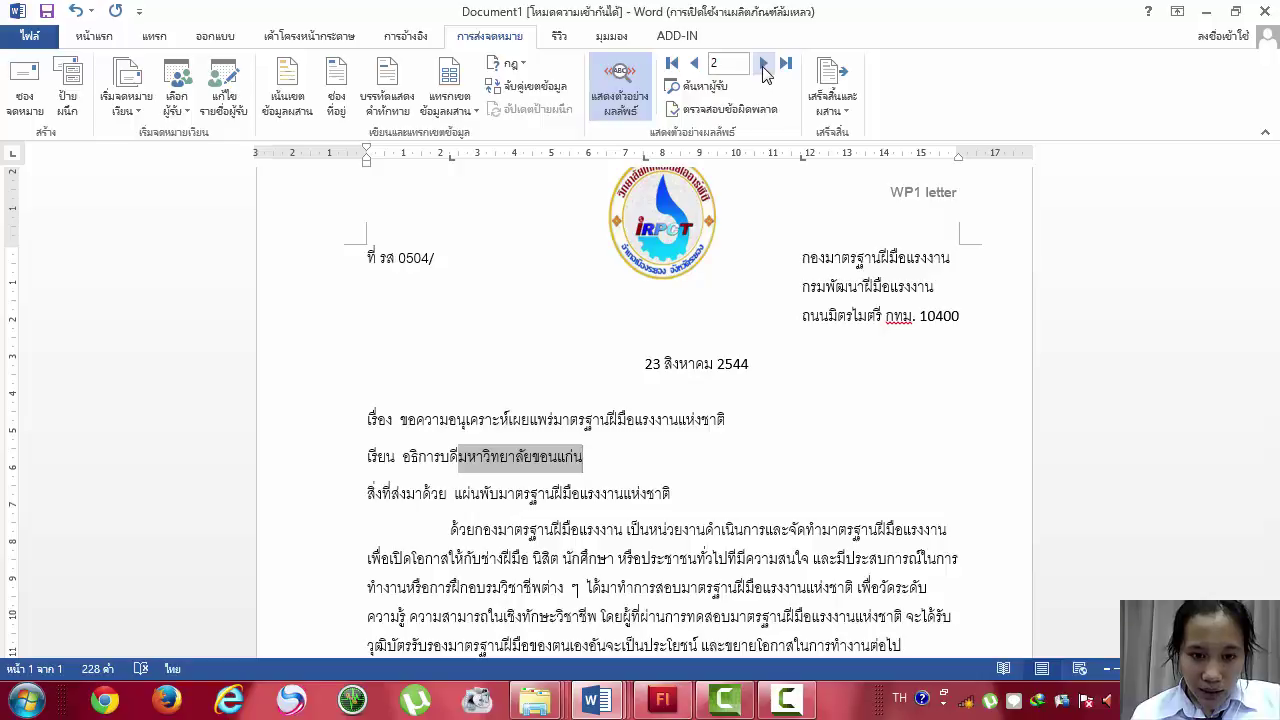
click(764, 64)
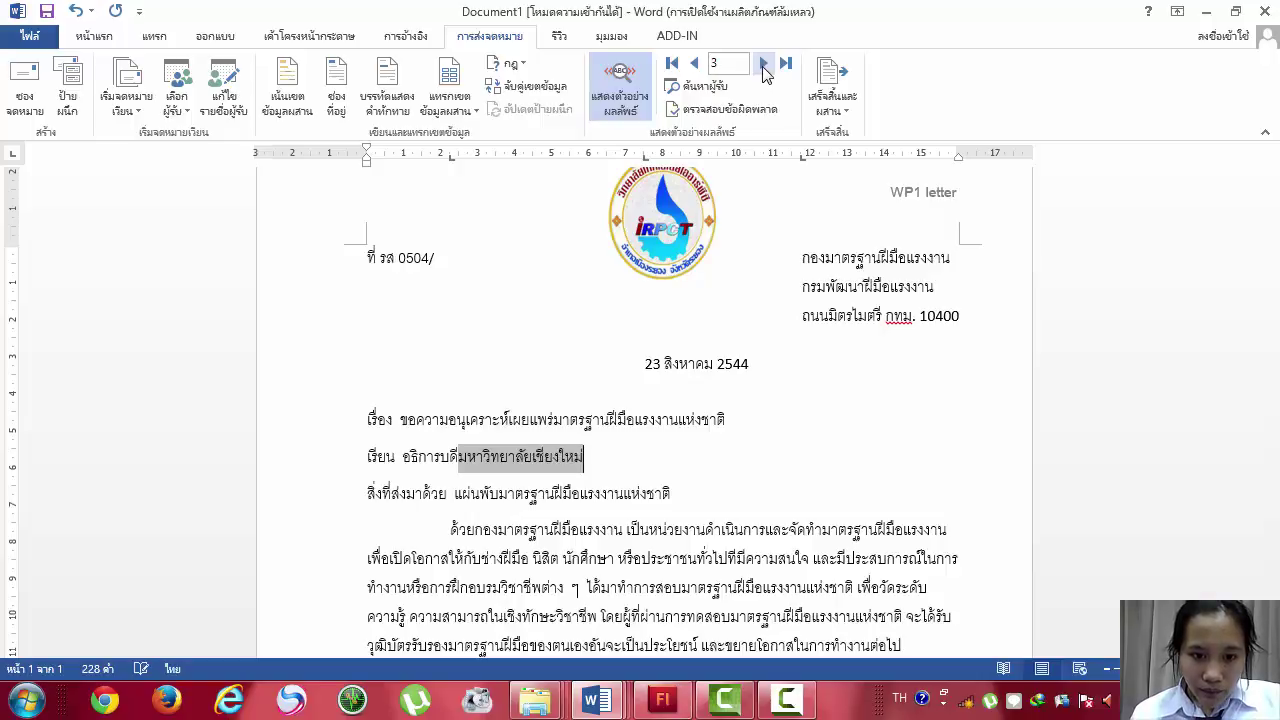
click(764, 64)
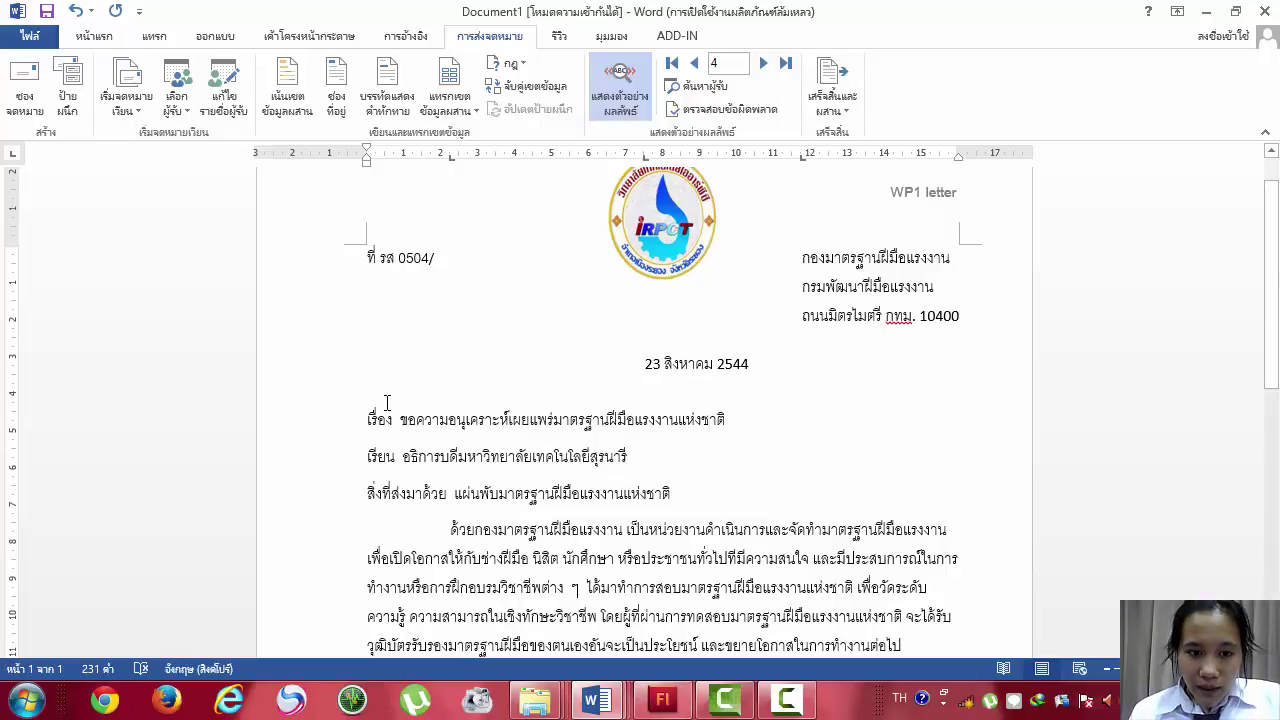
drag(372, 392, 806, 608)
click(806, 600)
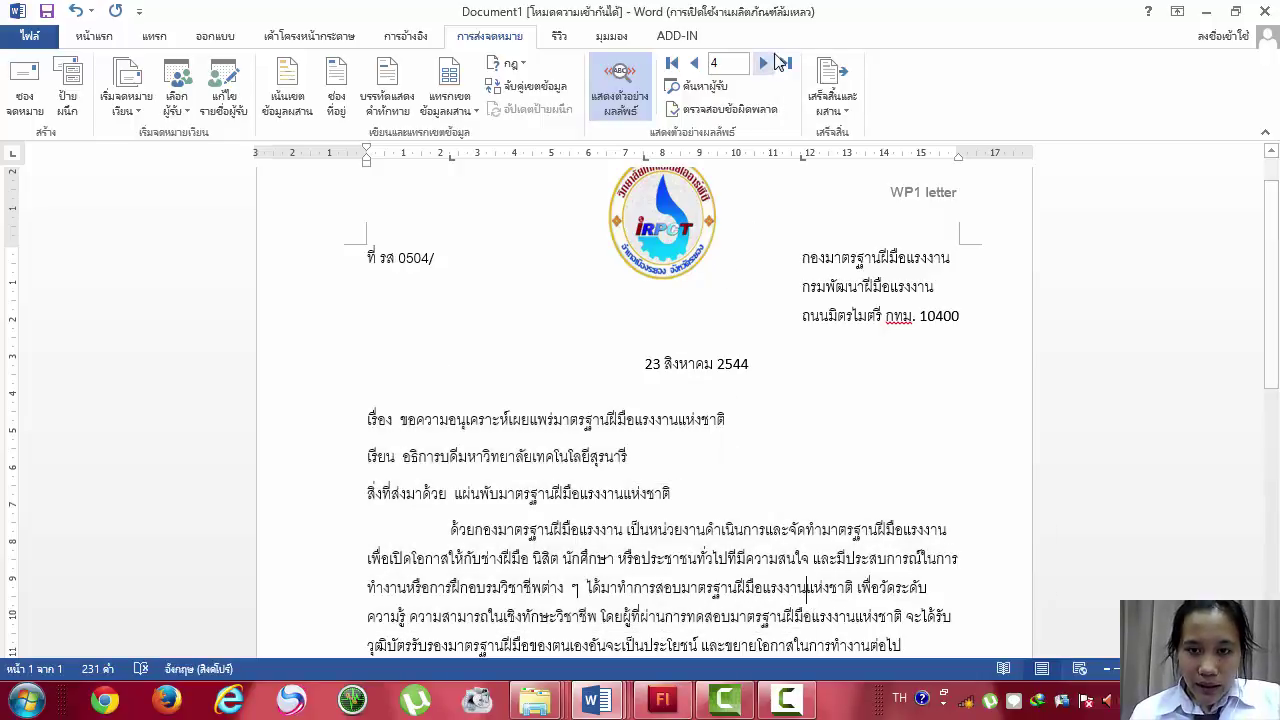
Merge all records into individual letters in a new document, จดหมาย1.
click(836, 82)
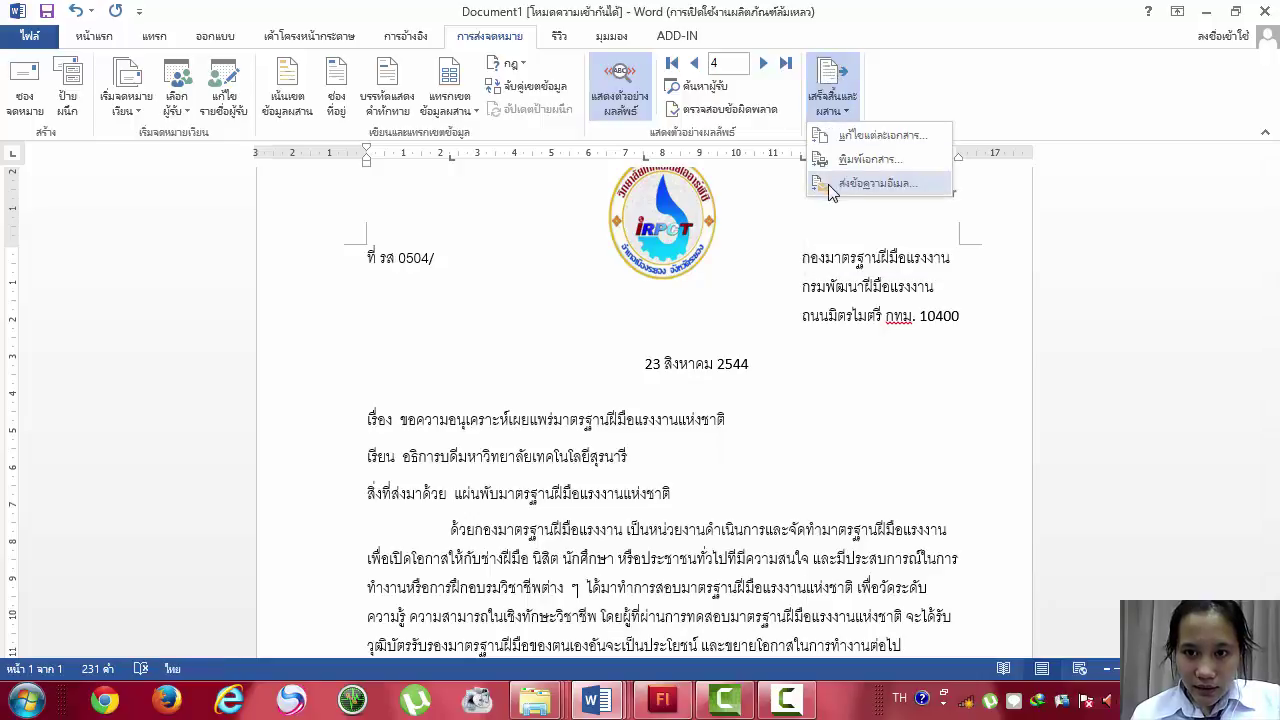
click(870, 136)
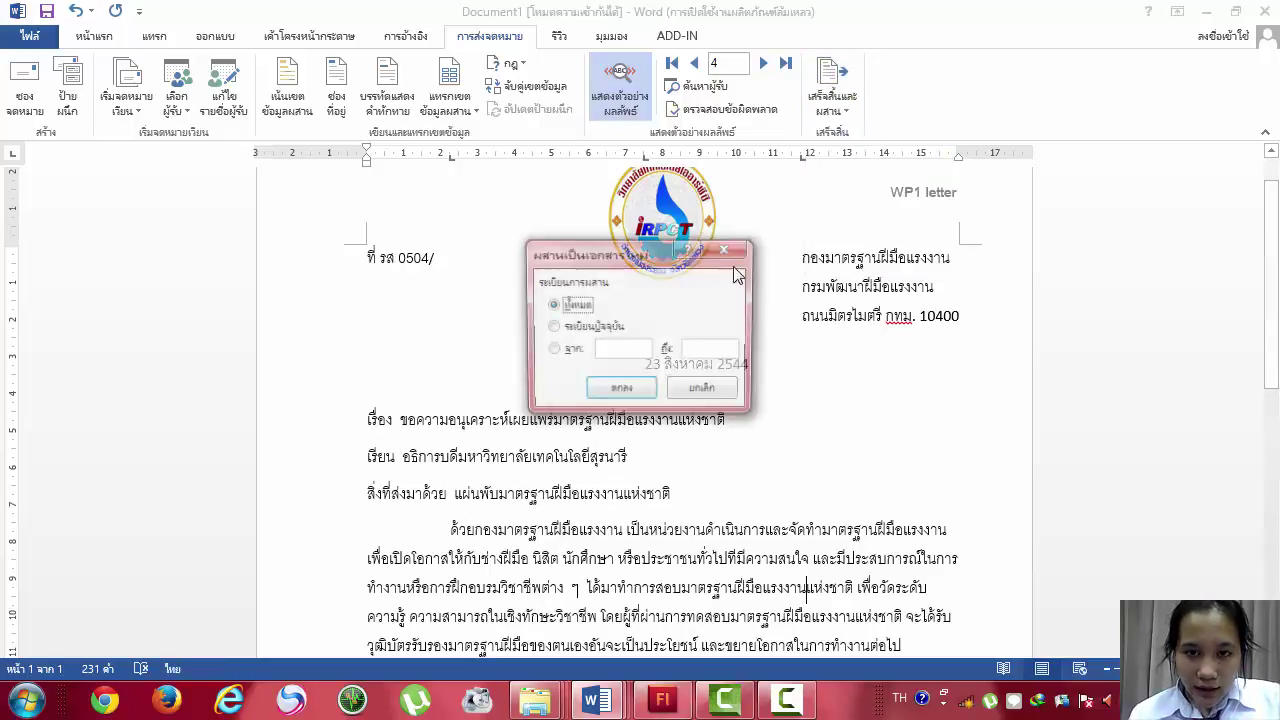
click(620, 391)
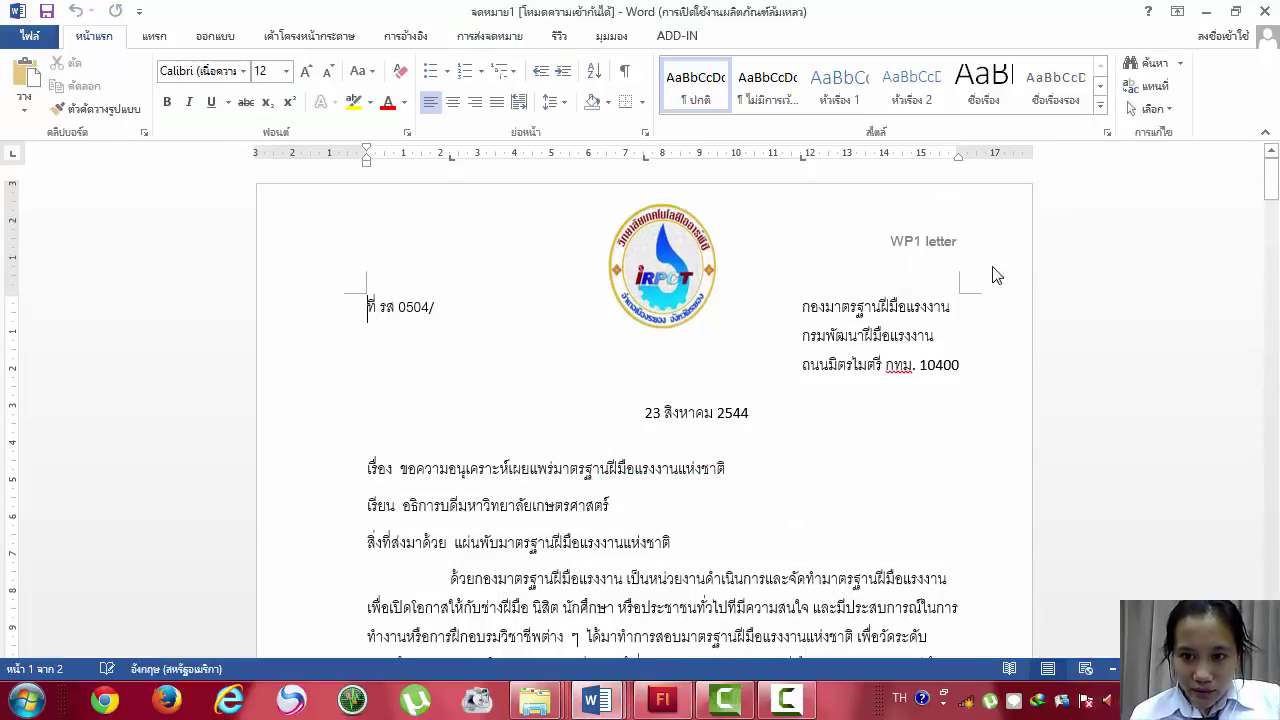
click(1274, 176)
drag(1274, 176, 1274, 250)
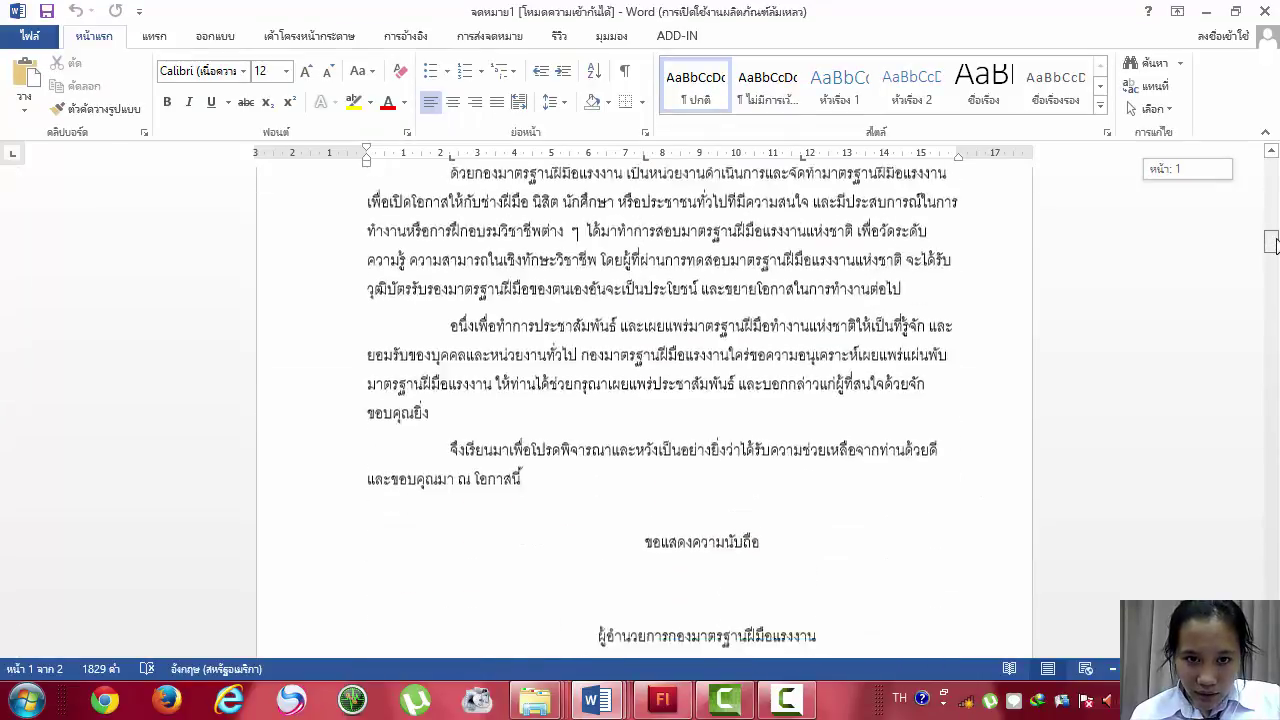
drag(1274, 250, 1274, 230)
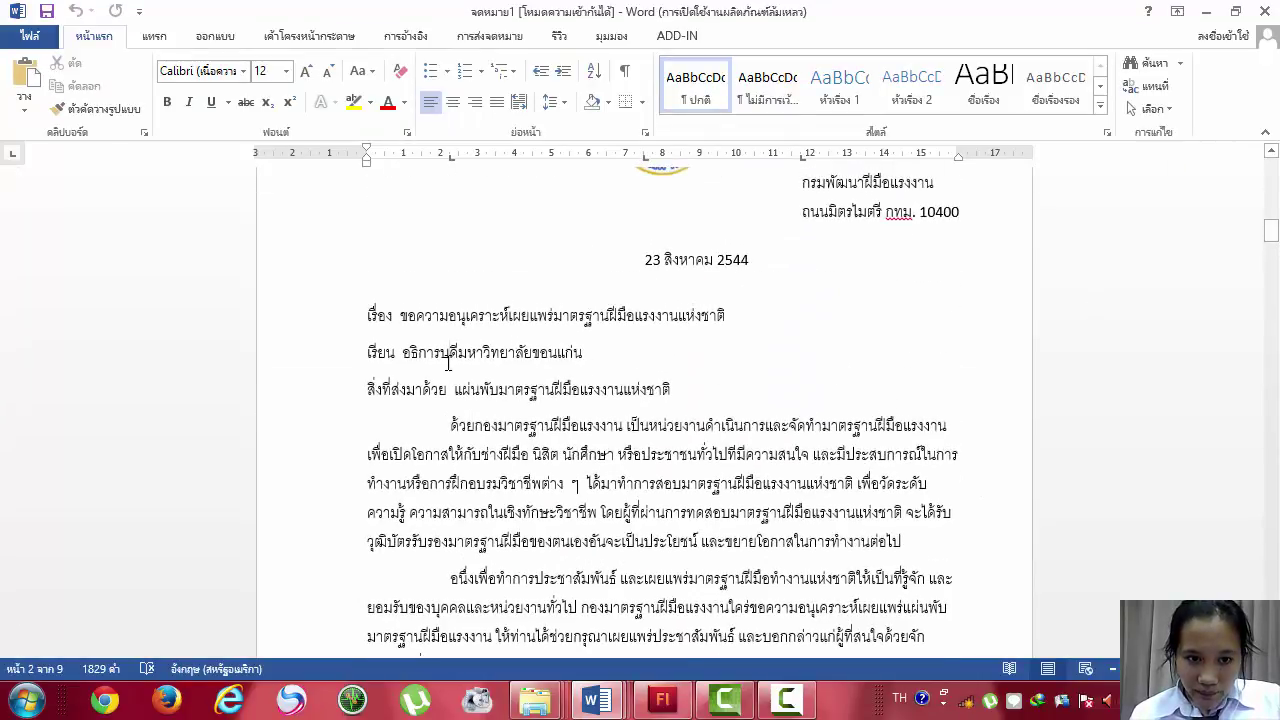
drag(448, 364, 582, 360)
click(541, 355)
click(1274, 242)
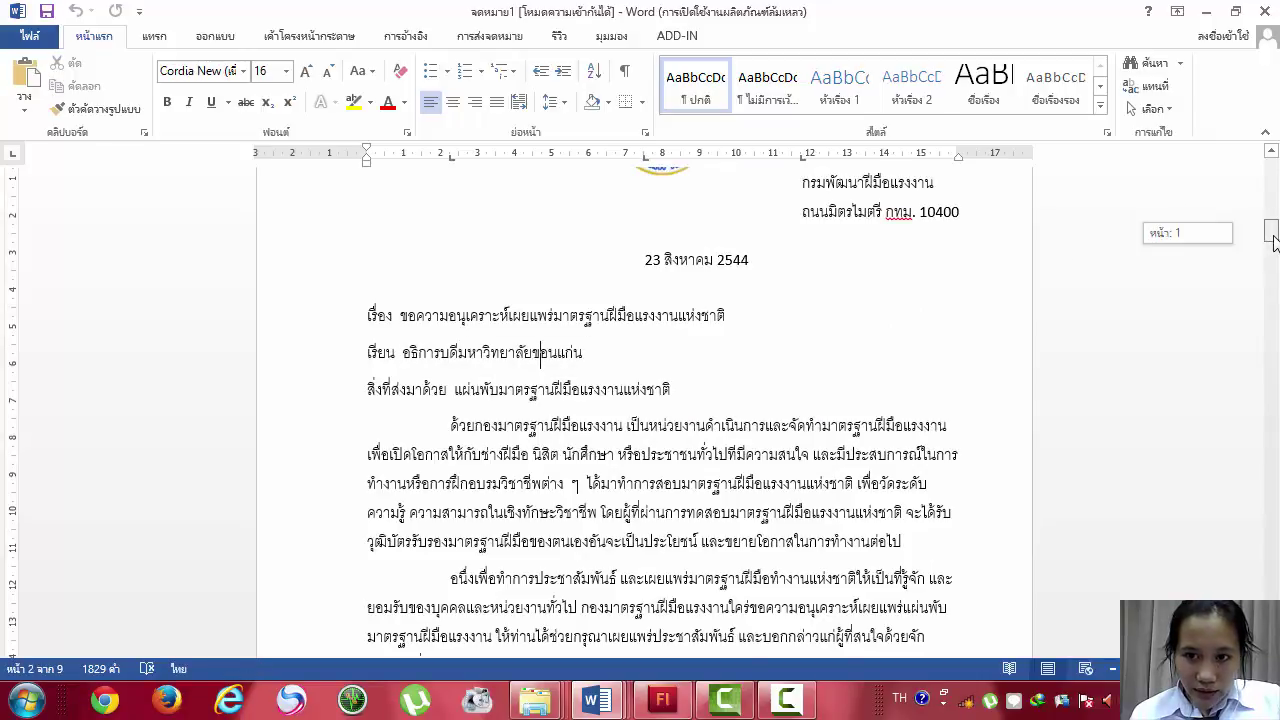
drag(1274, 242, 1274, 316)
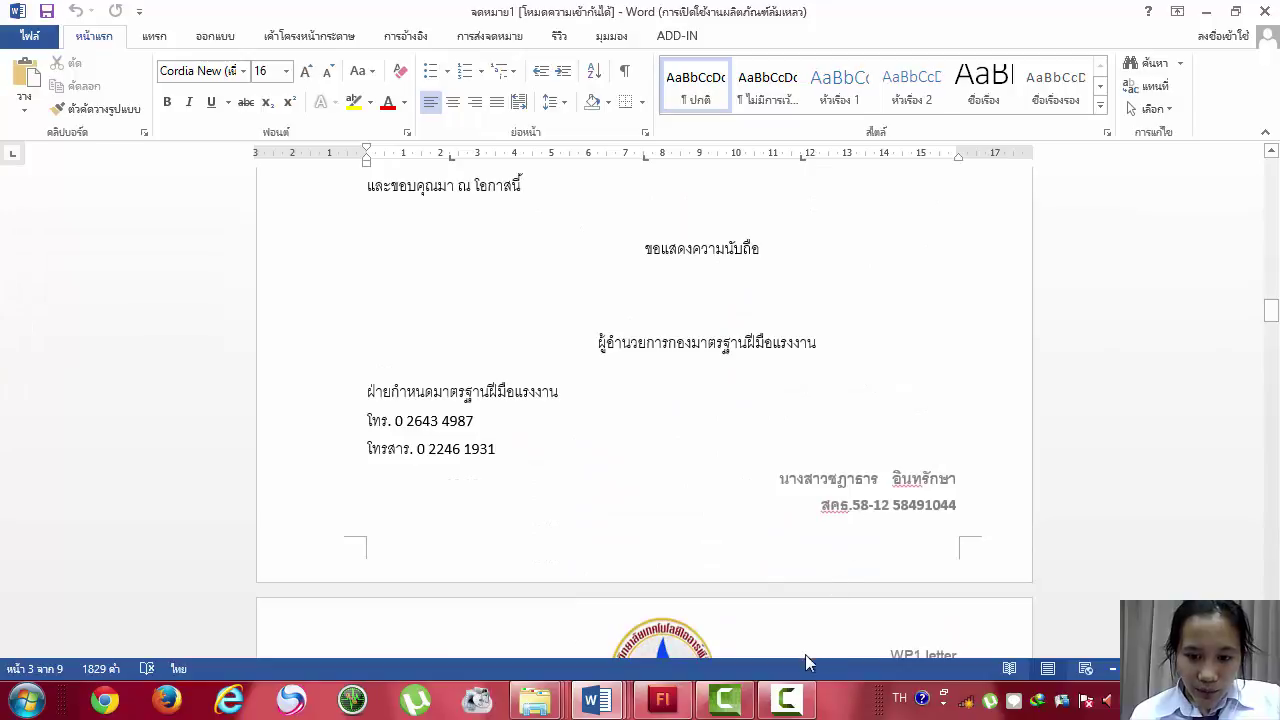